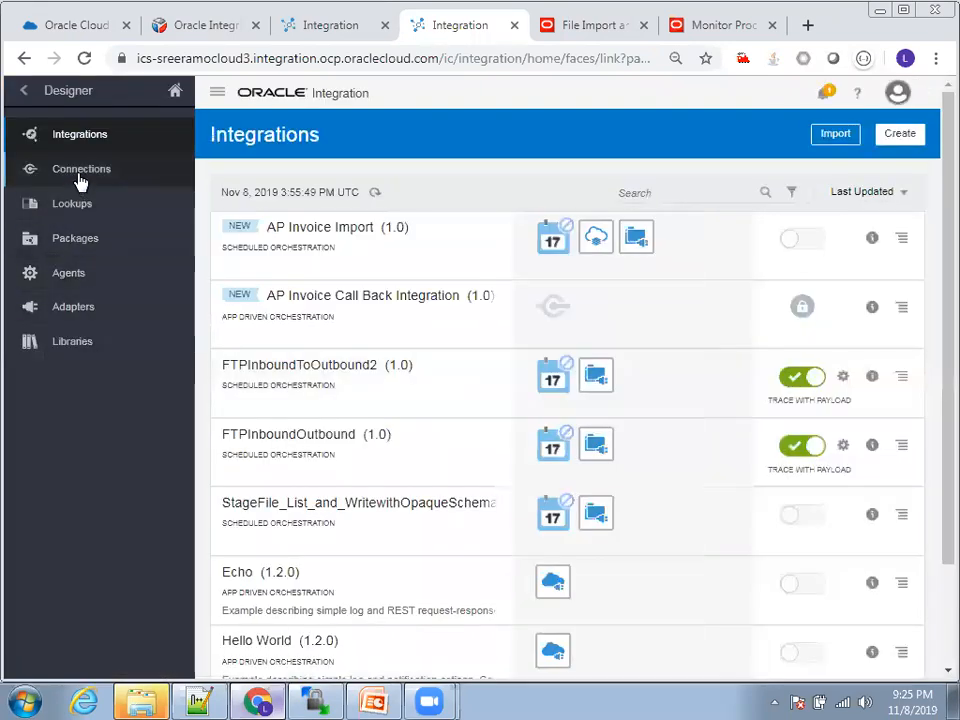
Step: Open the FTPOratrainings connection from the Connections list, examine its connection properties and security settings, and close it
{"action": "left_click", "coordinate": [80, 172]}
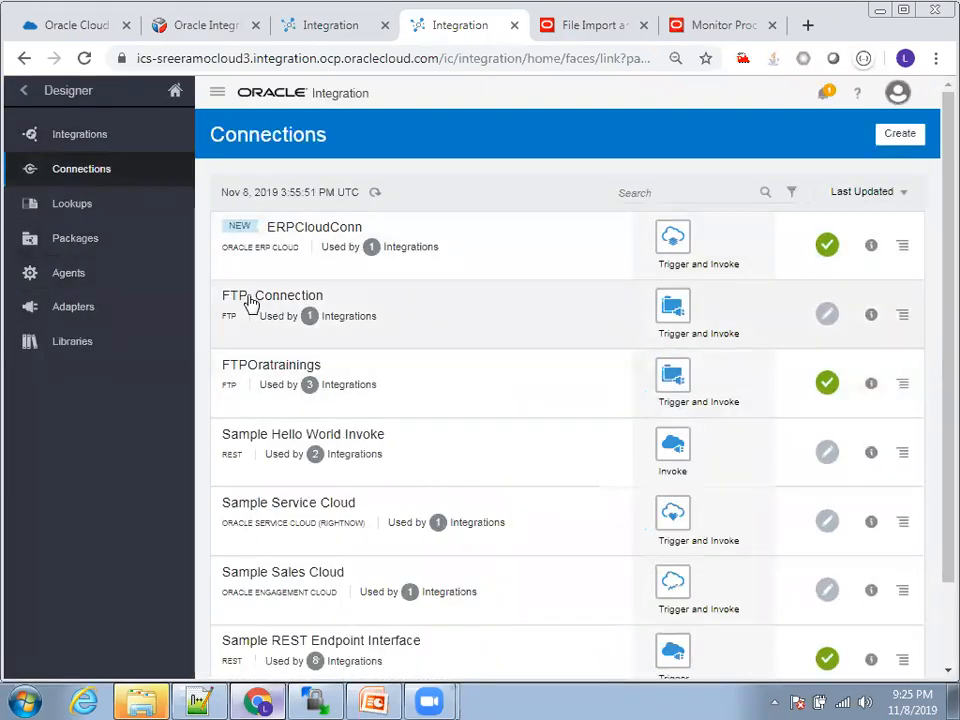
{"action": "left_click", "coordinate": [258, 372]}
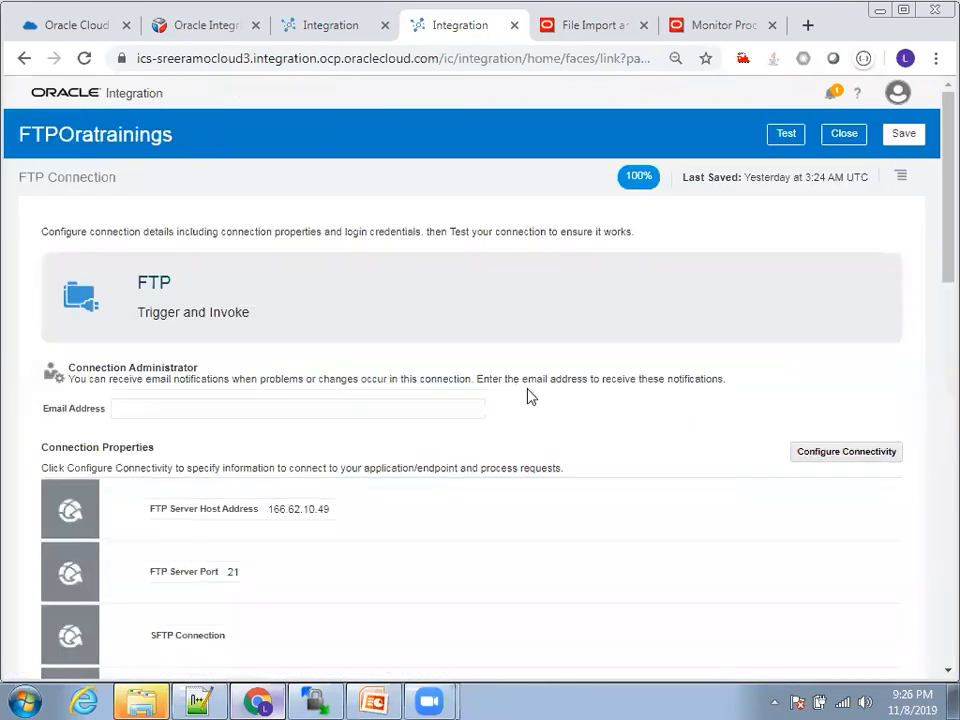
{"action": "scroll", "coordinate": [230, 400], "scroll_direction": "down", "scroll_amount": 1}
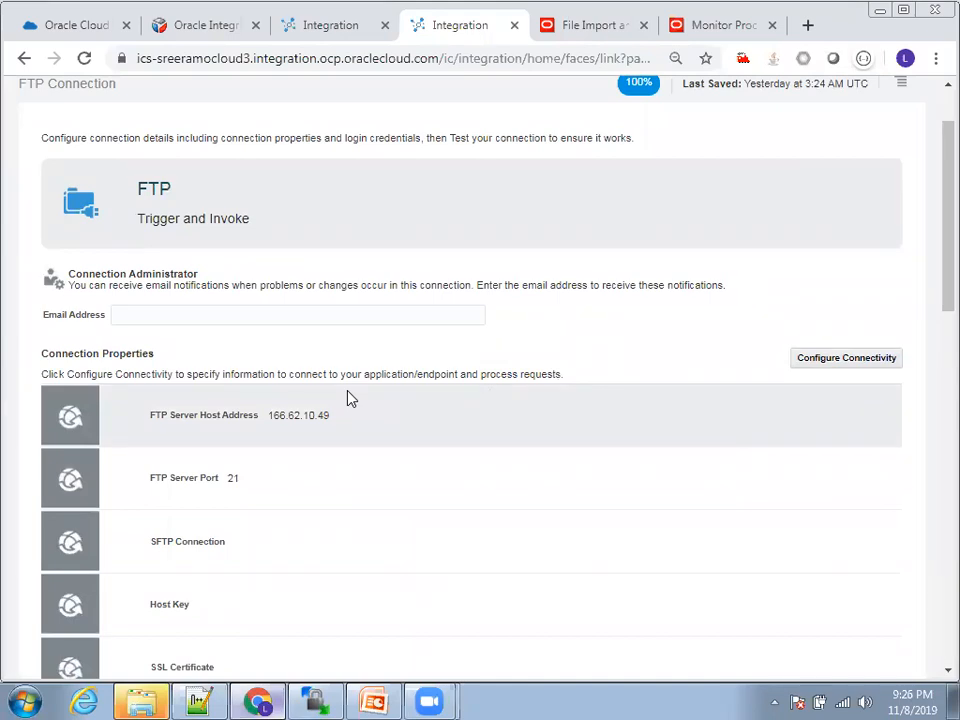
{"action": "scroll", "coordinate": [349, 399], "scroll_direction": "down", "scroll_amount": 2}
{"action": "scroll", "coordinate": [363, 310], "scroll_direction": "down", "scroll_amount": 4}
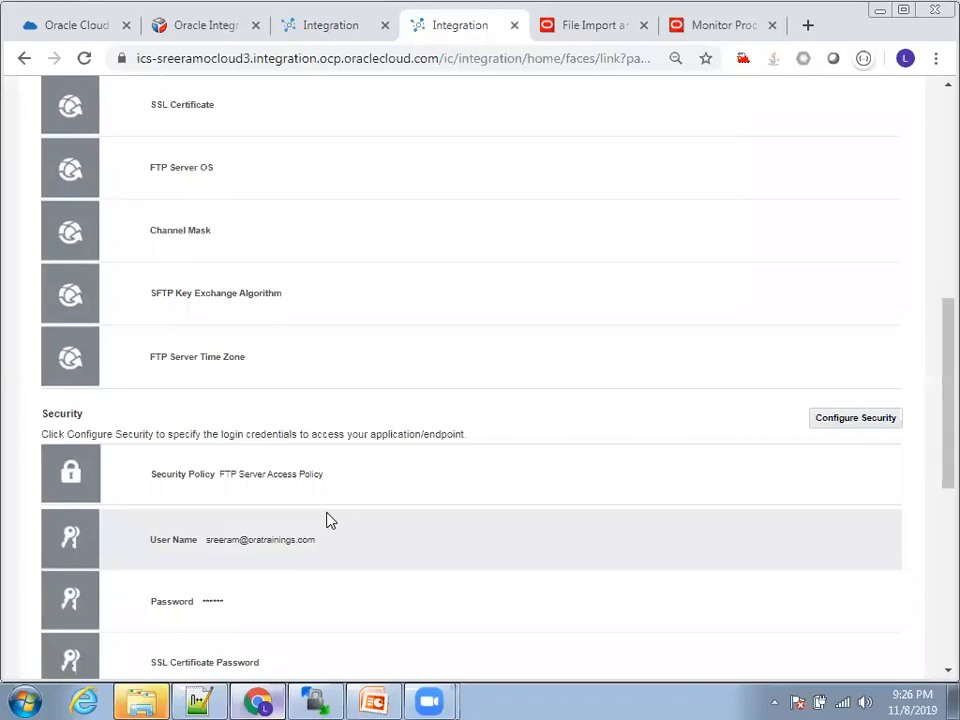
{"action": "scroll", "coordinate": [365, 378], "scroll_direction": "up", "scroll_amount": 7}
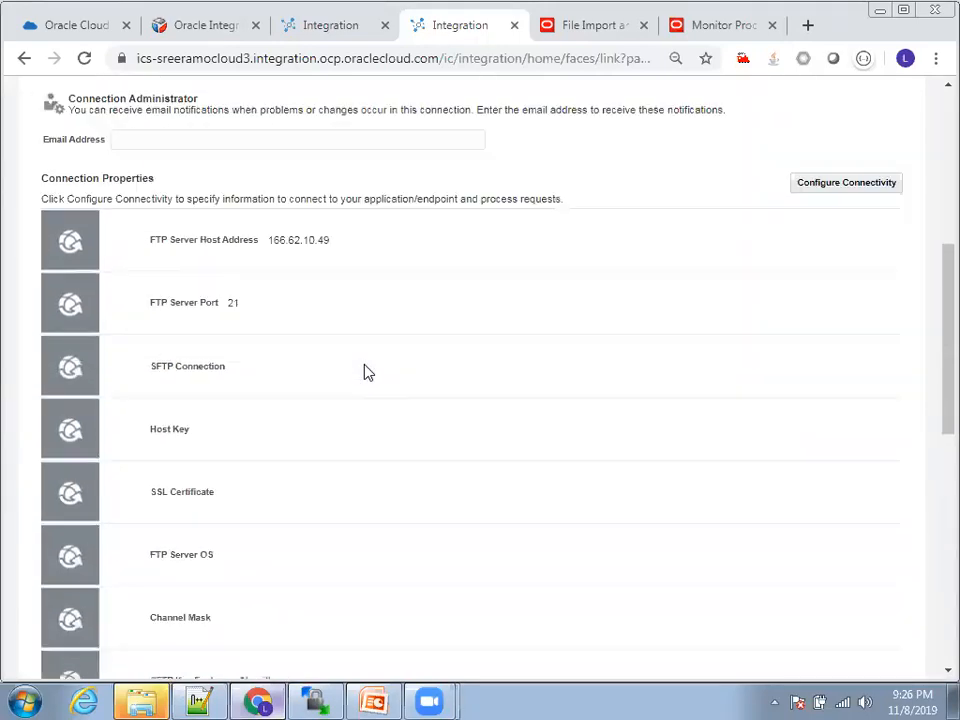
{"action": "scroll", "coordinate": [367, 372], "scroll_direction": "up", "scroll_amount": 1}
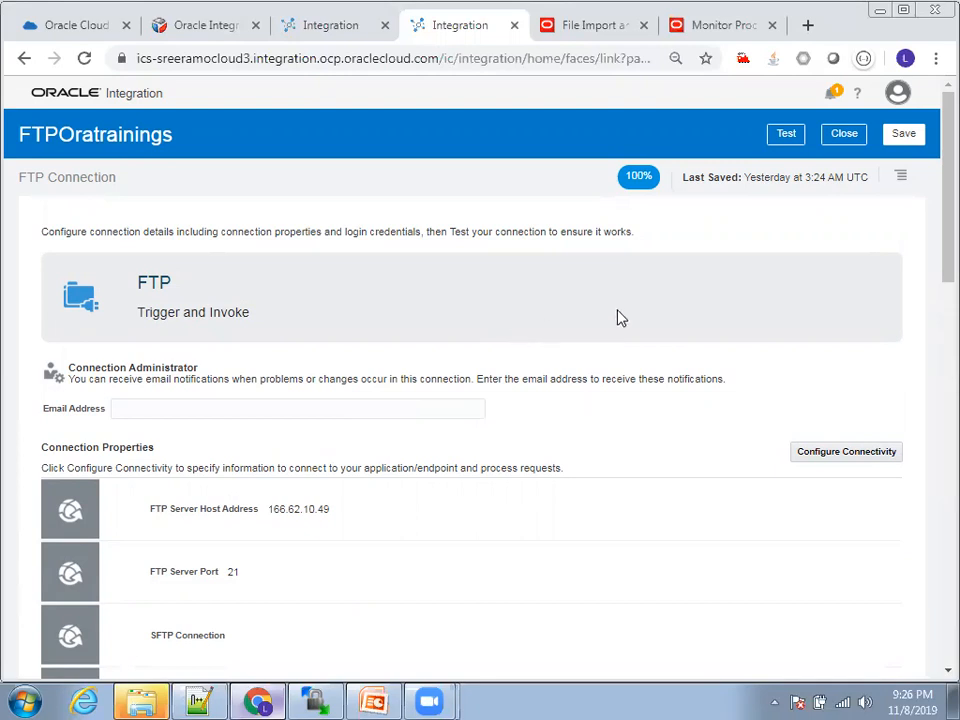
{"action": "left_click", "coordinate": [845, 148]}
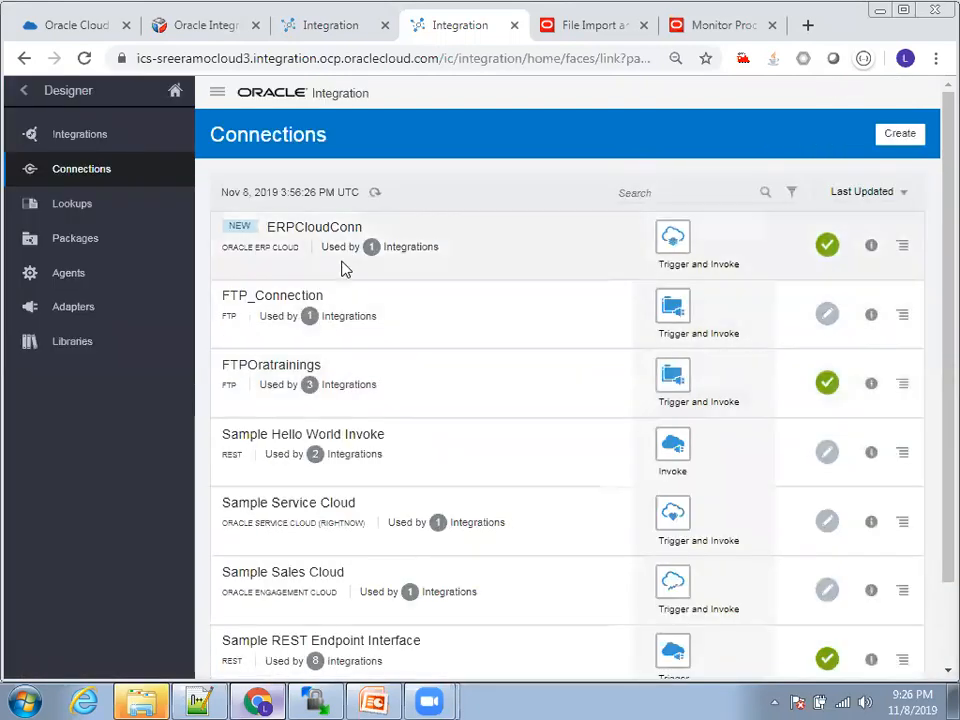
Step: Open the ERPCloudConn connection, examine its services catalog WSDL URL and security settings, and close it
{"action": "left_click", "coordinate": [301, 232]}
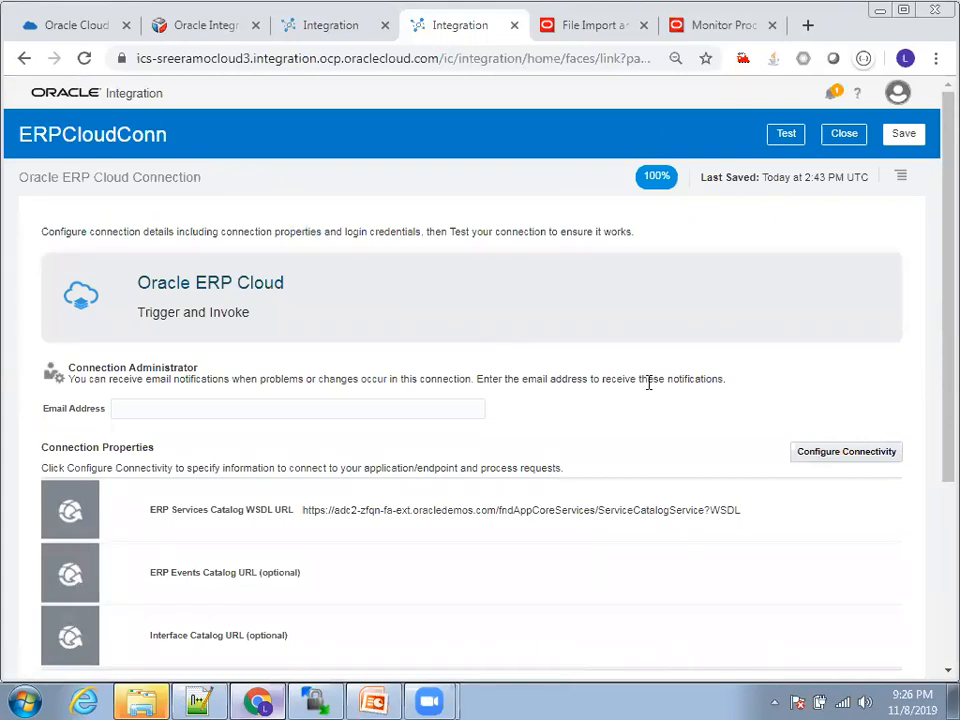
{"action": "scroll", "coordinate": [647, 381], "scroll_direction": "down", "scroll_amount": 2}
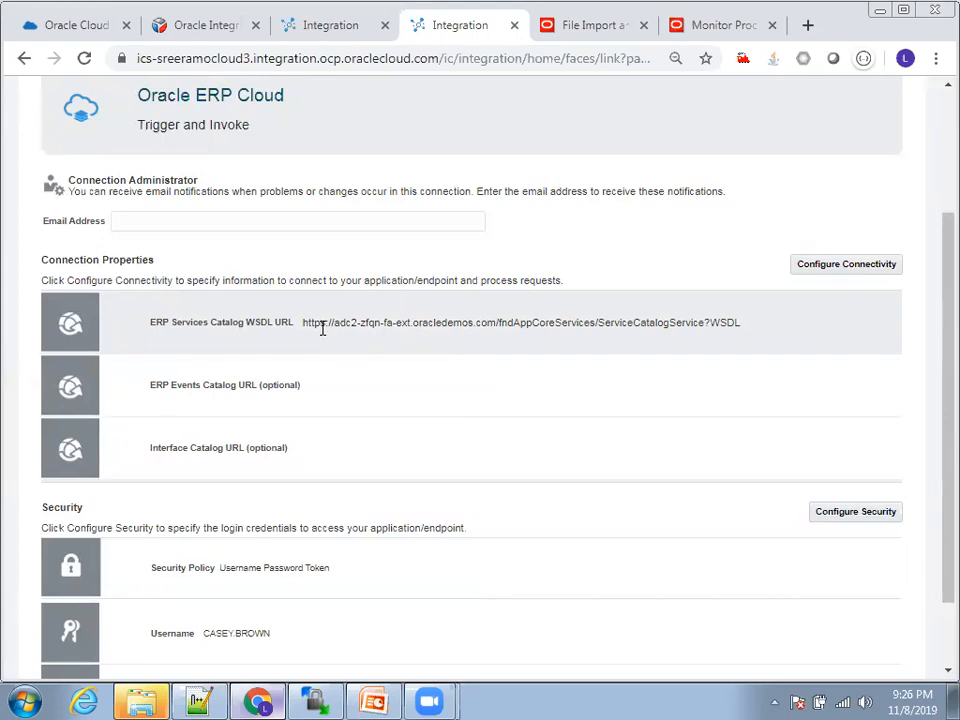
{"action": "left_click_drag", "start_coordinate": [304, 323], "coordinate": [497, 325]}
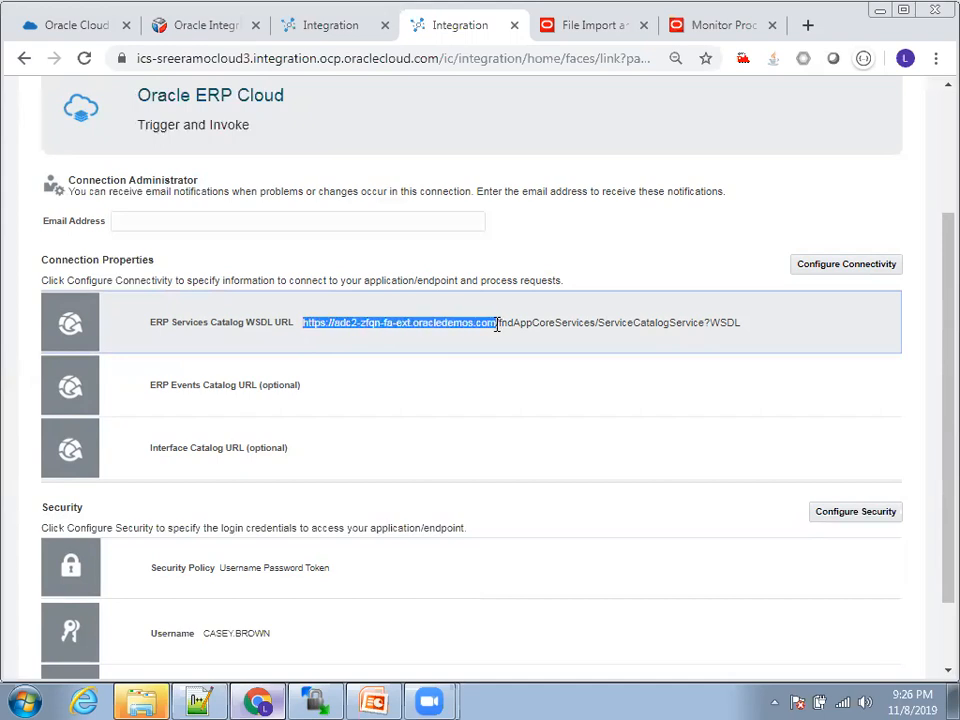
{"action": "left_click", "coordinate": [497, 346]}
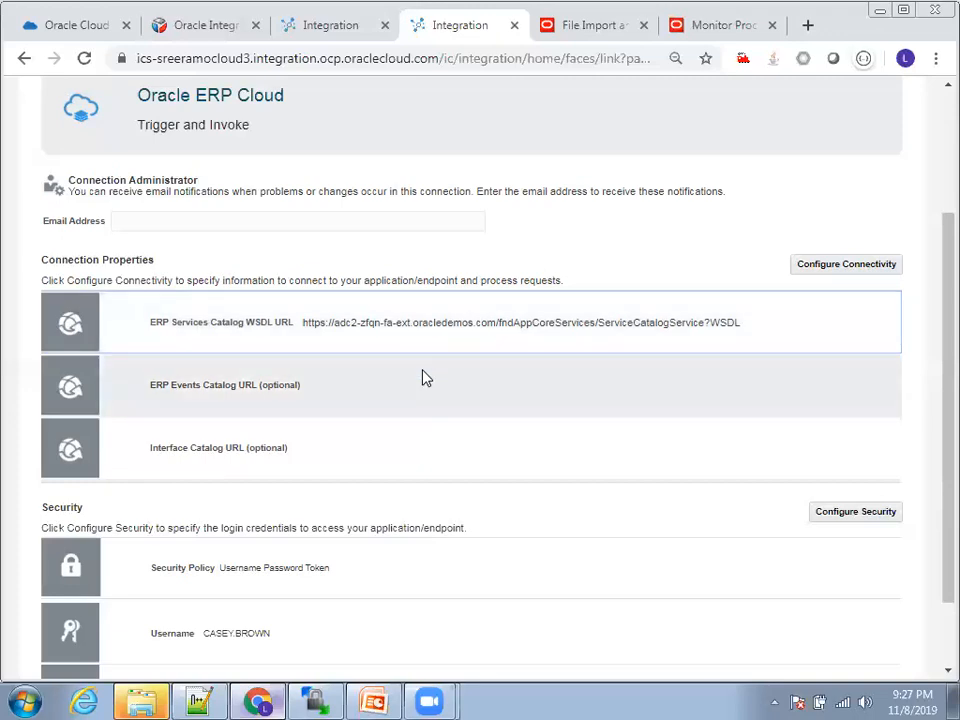
{"action": "scroll", "coordinate": [581, 399], "scroll_direction": "down", "scroll_amount": 2}
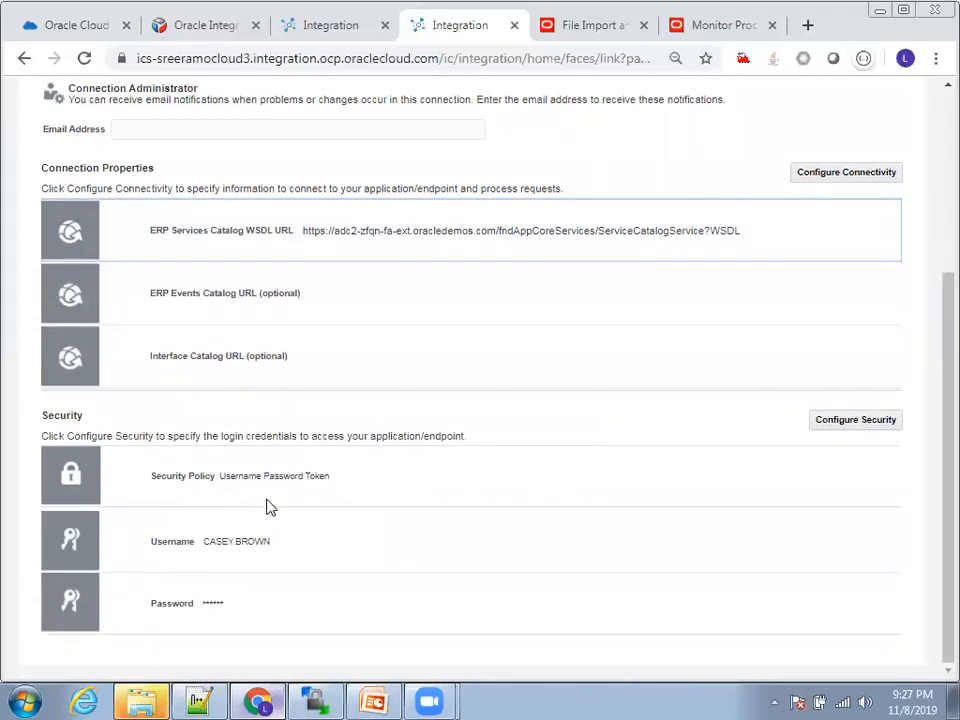
{"action": "scroll", "coordinate": [446, 429], "scroll_direction": "up", "scroll_amount": 6}
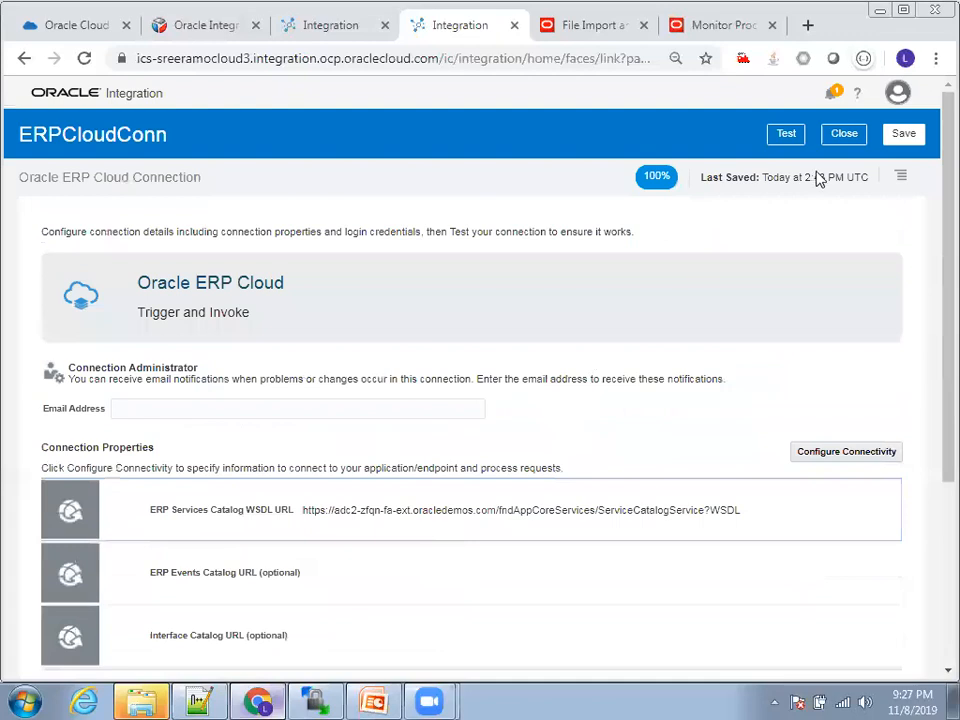
{"action": "left_click", "coordinate": [844, 140]}
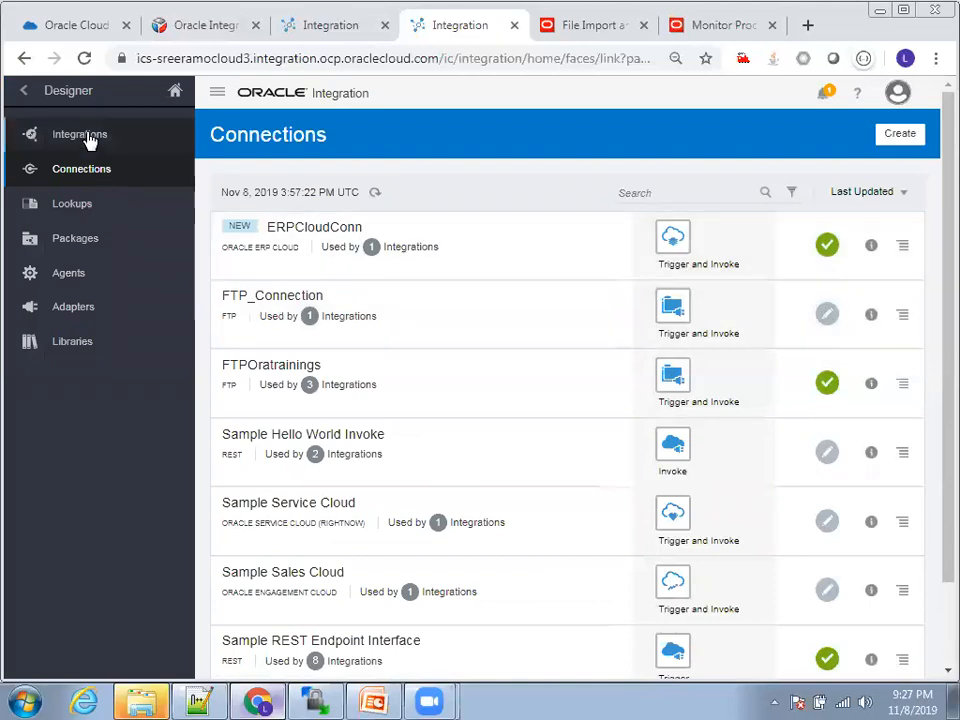
Step: Open the AP Invoice Import integration and examine the readFile endpoint's basic info, file operation and schema settings, leaving without changes
{"action": "left_click", "coordinate": [88, 137]}
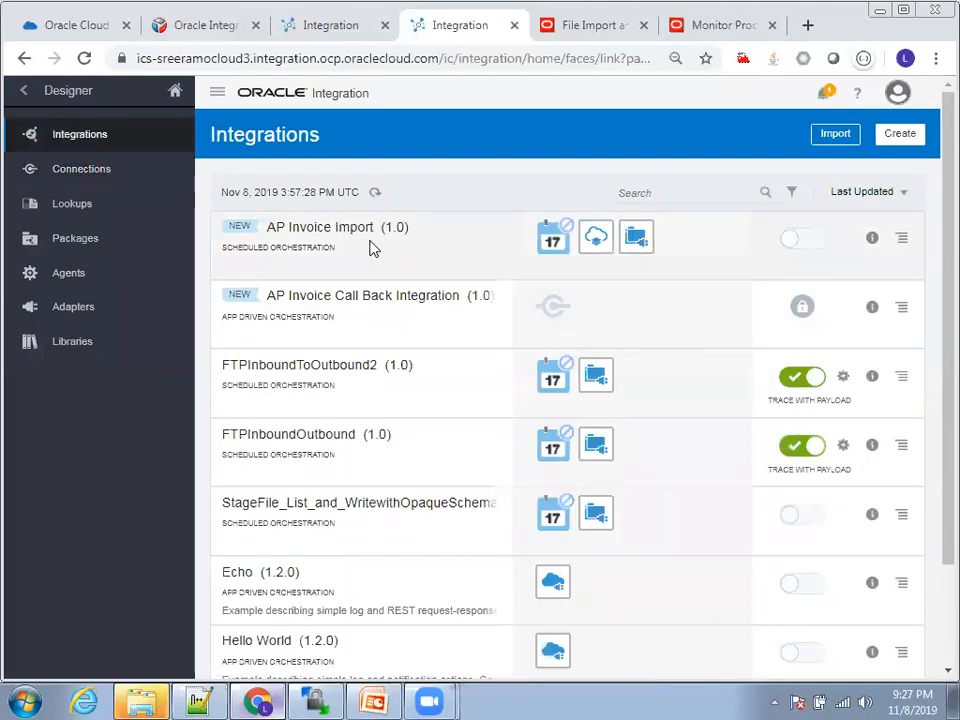
{"action": "left_click", "coordinate": [333, 229]}
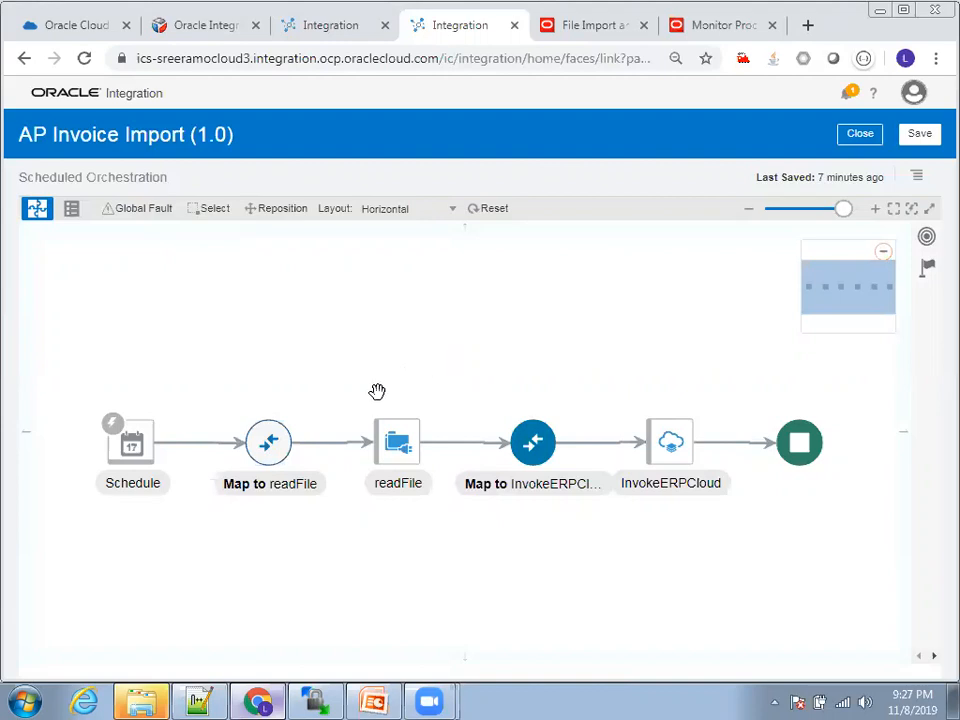
{"action": "left_click", "coordinate": [395, 443]}
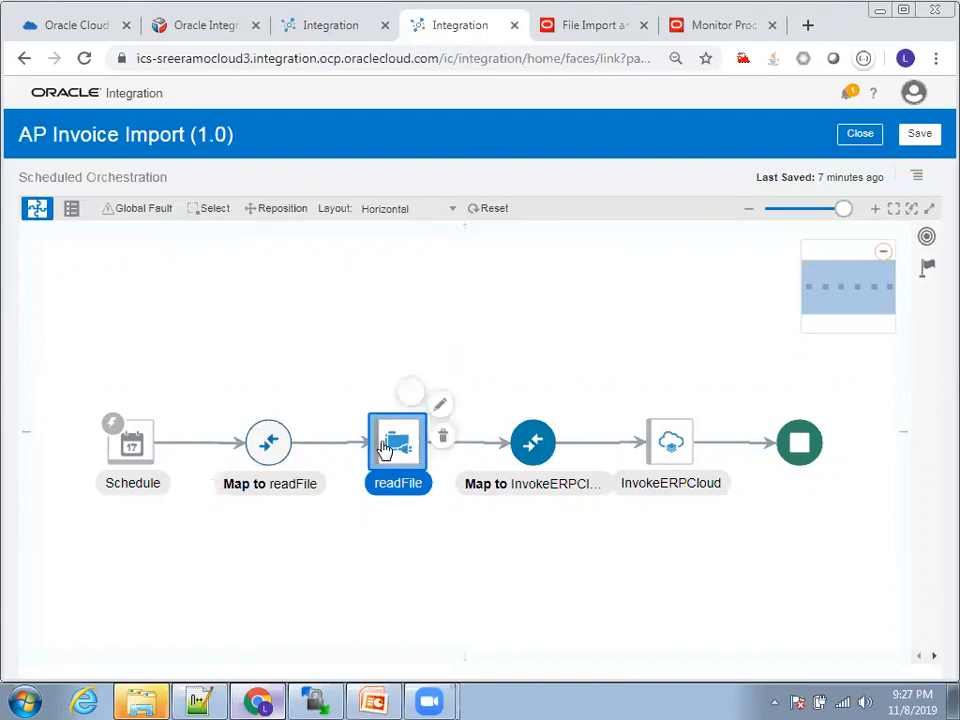
{"action": "left_click", "coordinate": [443, 408]}
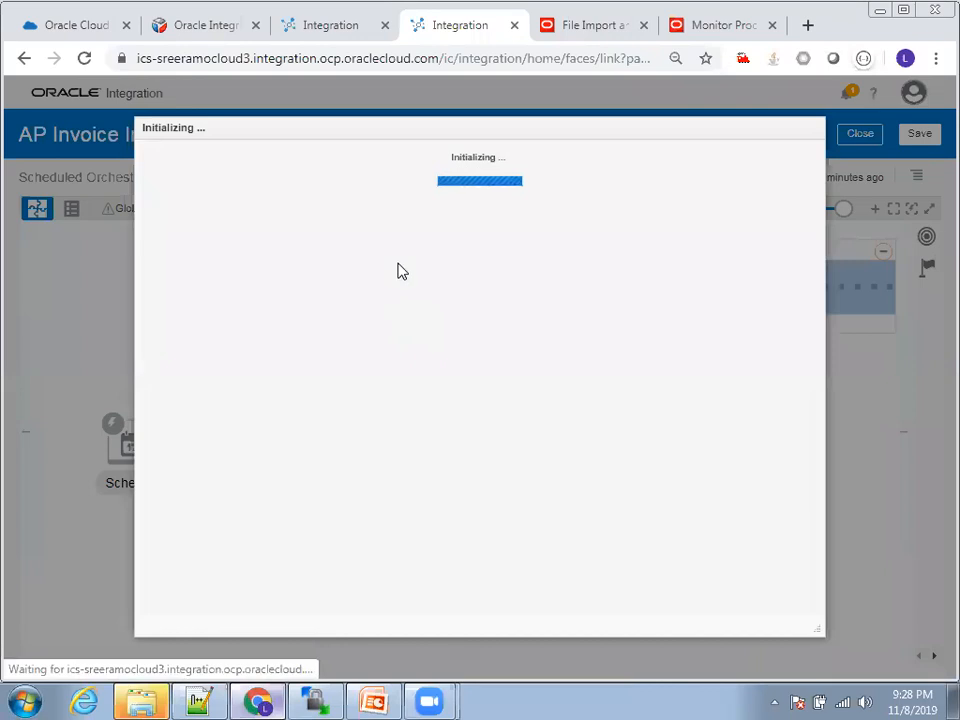
{"action": "left_click", "coordinate": [193, 258]}
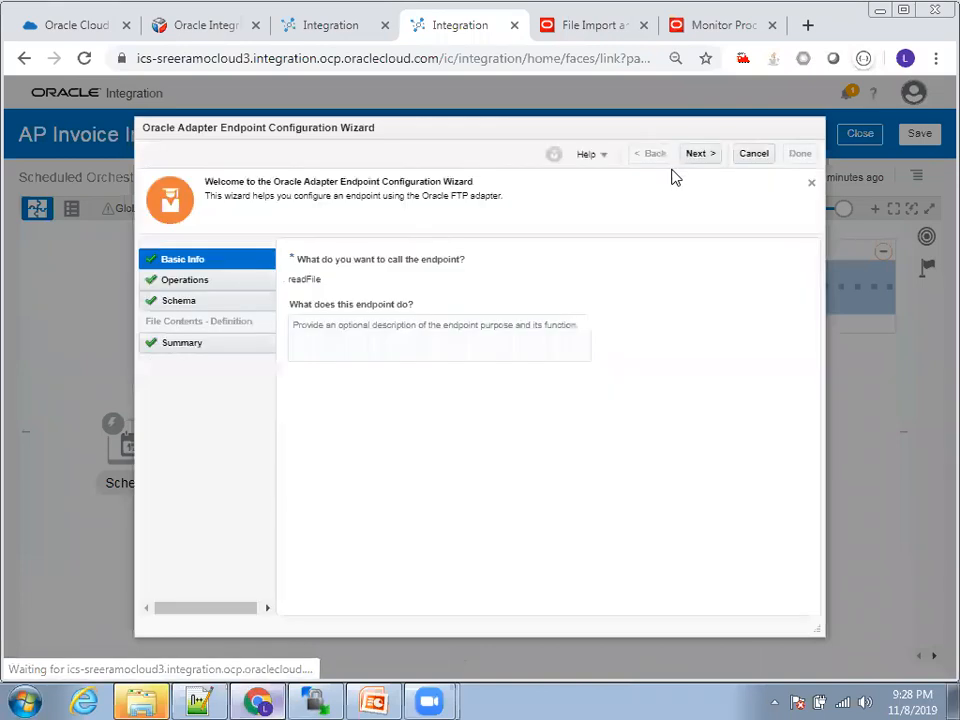
{"action": "left_click", "coordinate": [700, 155]}
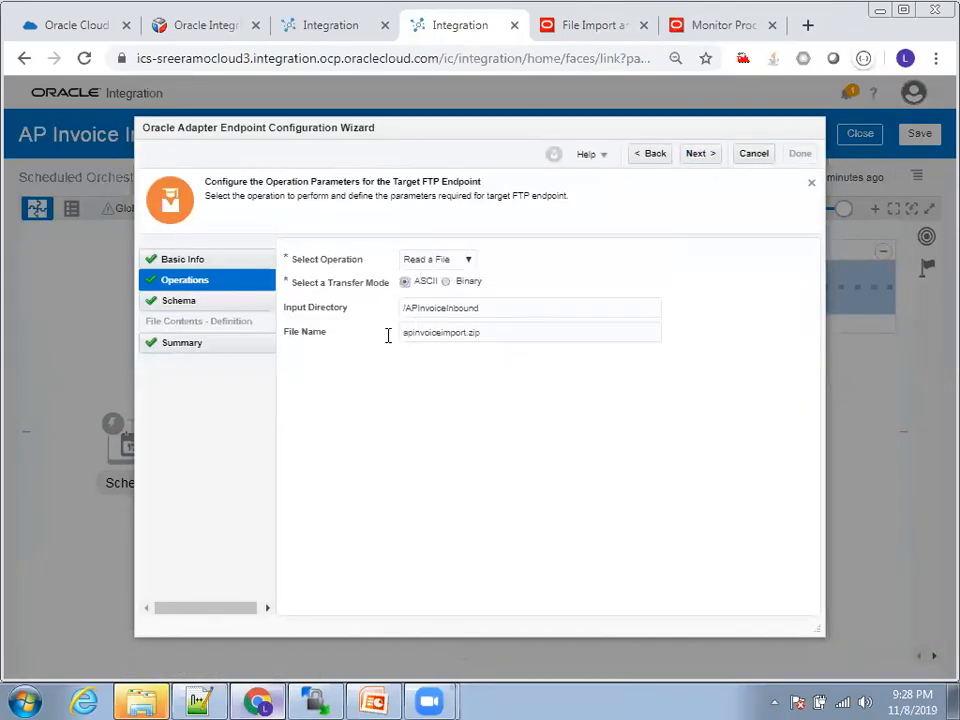
{"action": "left_click", "coordinate": [703, 156]}
{"action": "left_click", "coordinate": [762, 156]}
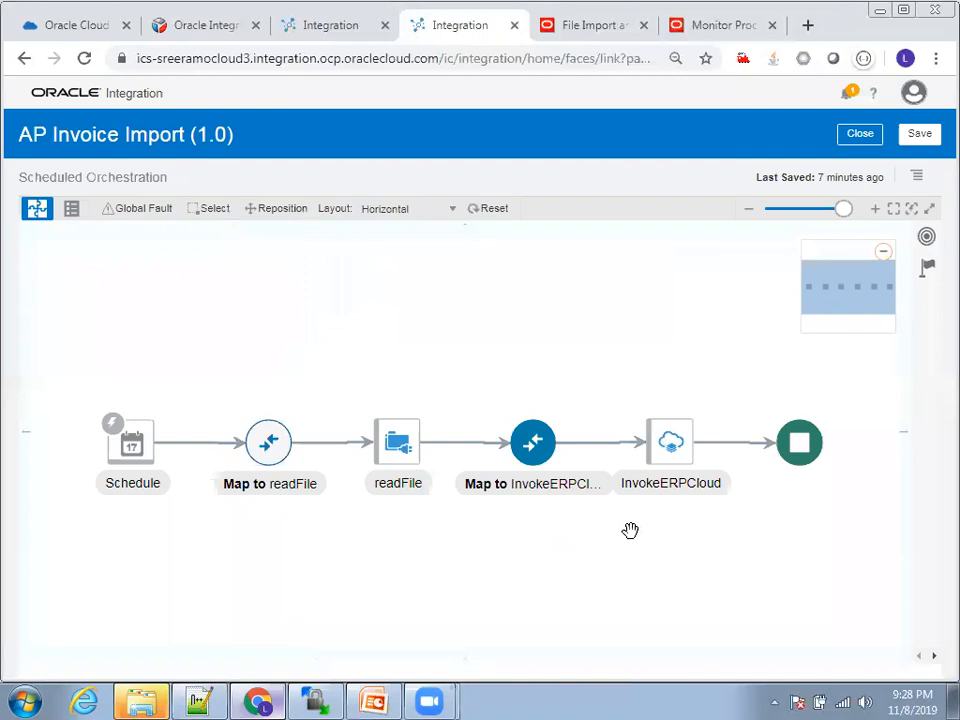
Step: Examine the InvokeERPCloud endpoint's basic info, bulk import action, import process and notification settings, leaving without changes
{"action": "left_click", "coordinate": [666, 457]}
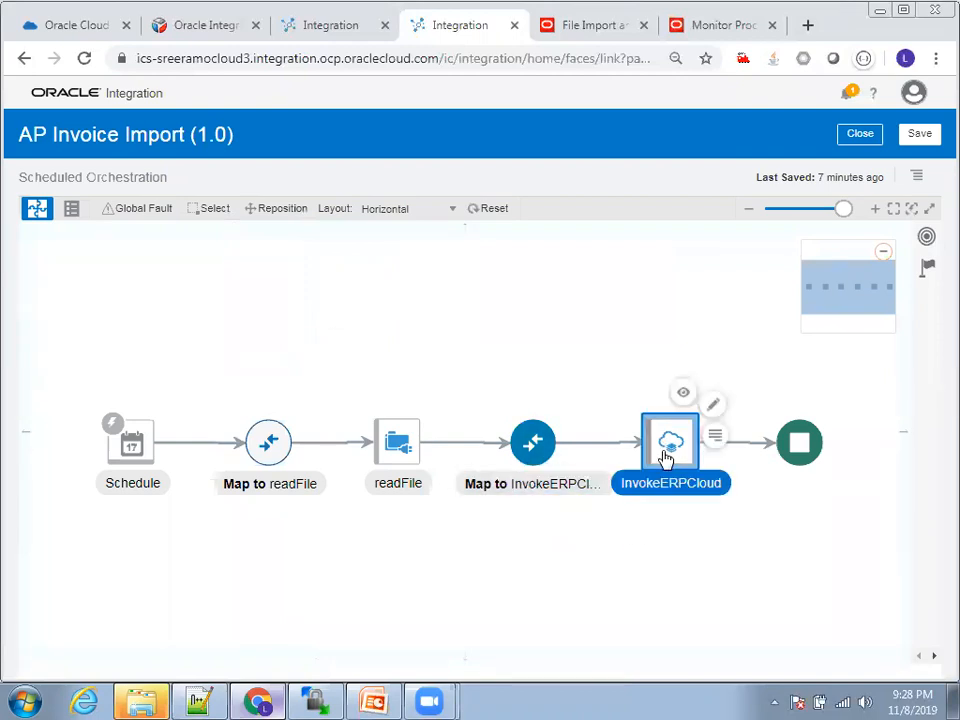
{"action": "left_click", "coordinate": [714, 406]}
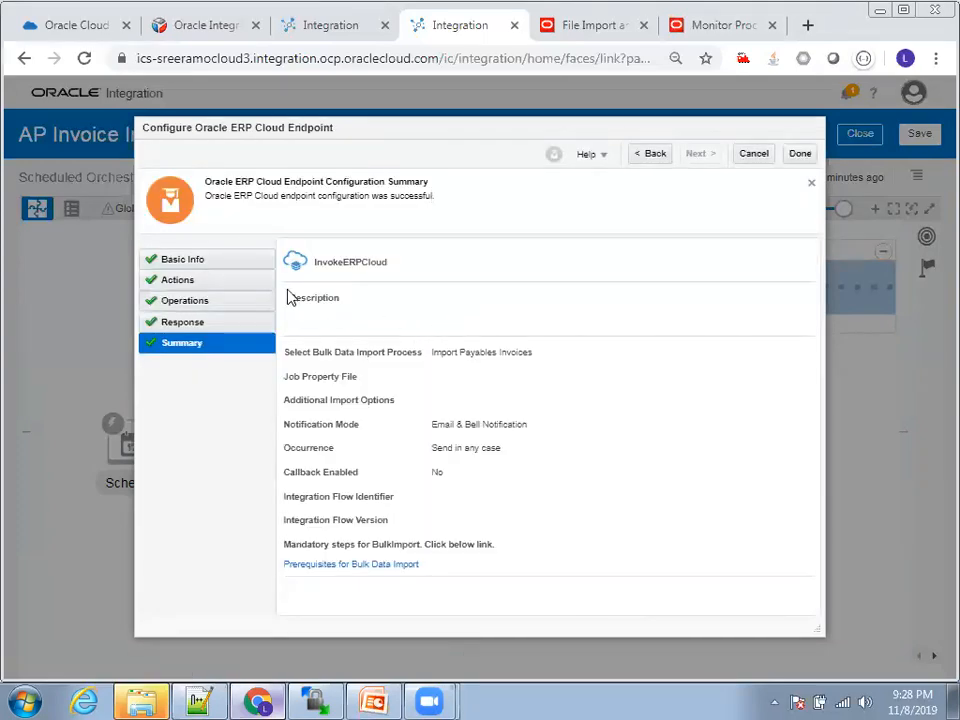
{"action": "left_click", "coordinate": [219, 270]}
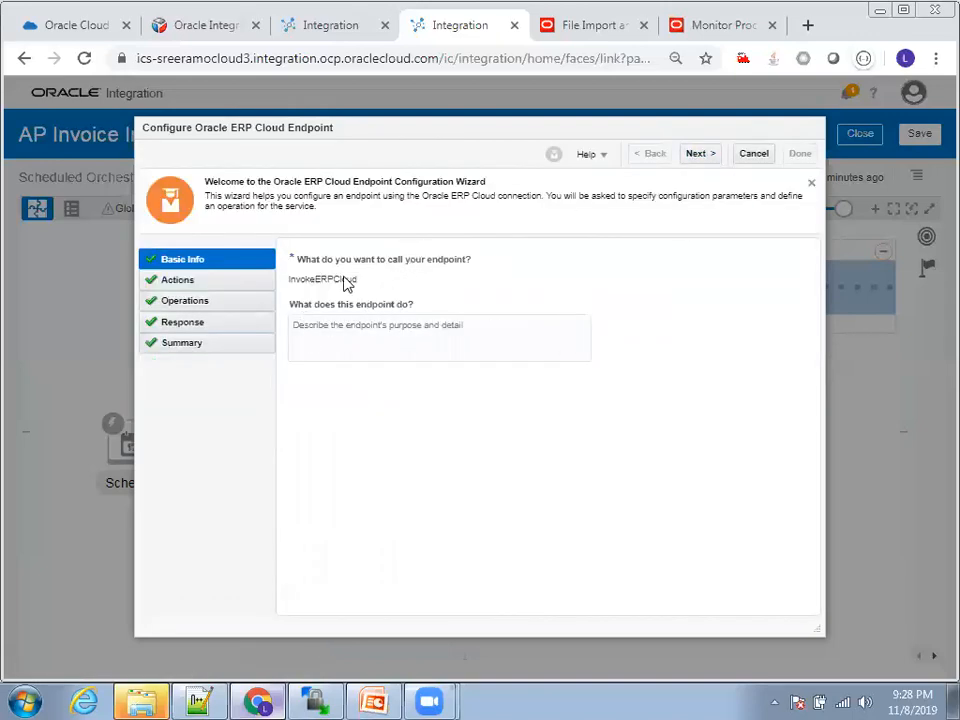
{"action": "left_click", "coordinate": [698, 154]}
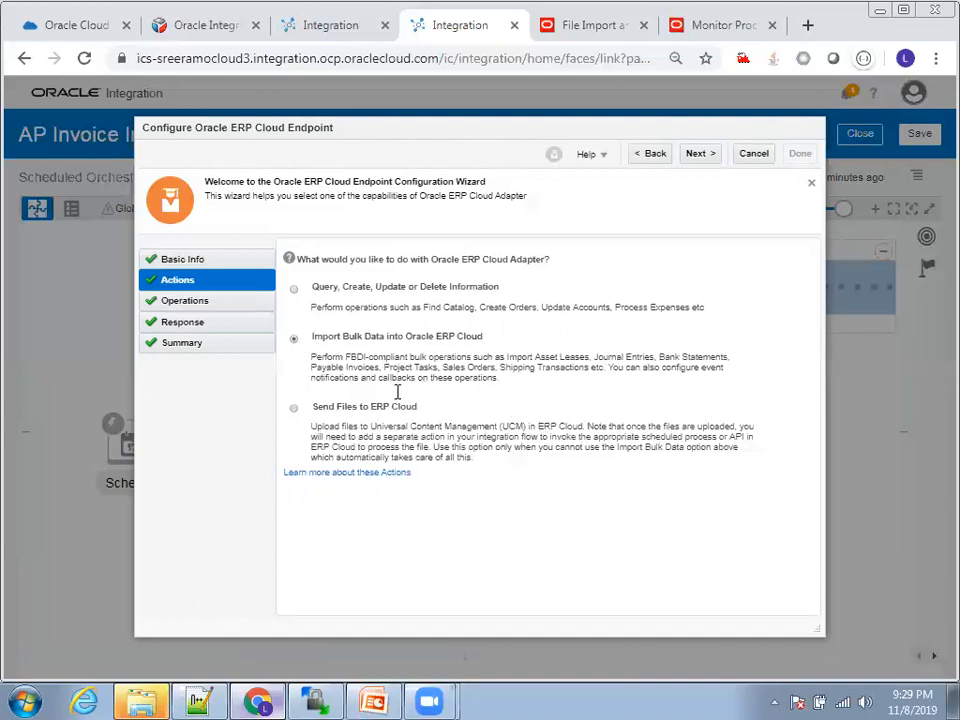
{"action": "left_click", "coordinate": [704, 154]}
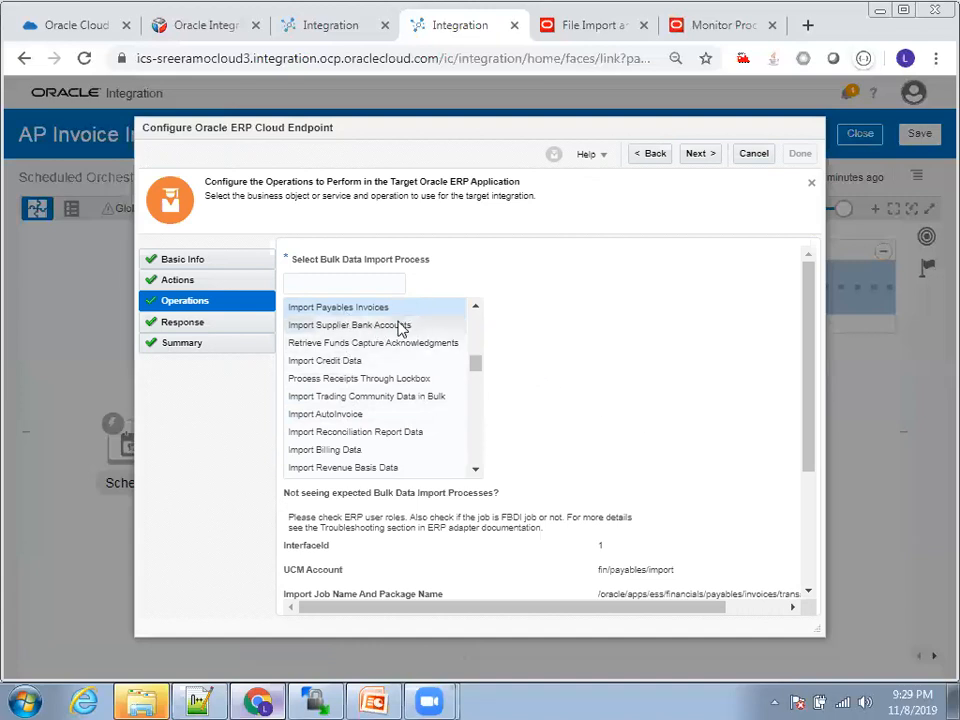
{"action": "scroll", "coordinate": [697, 425], "scroll_direction": "down", "scroll_amount": 2}
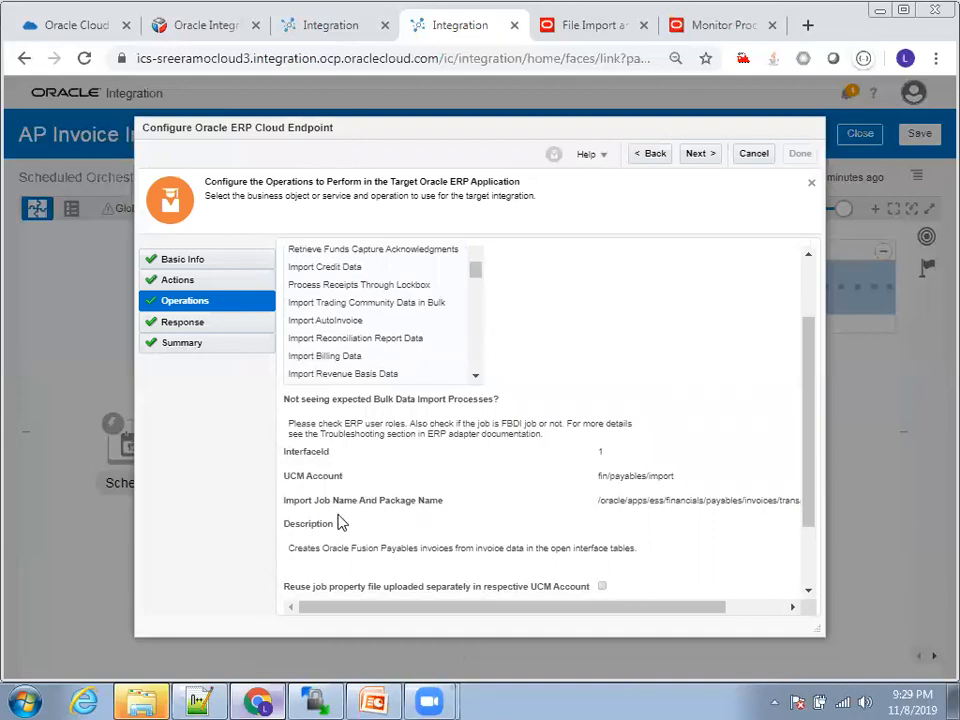
{"action": "scroll", "coordinate": [520, 518], "scroll_direction": "down", "scroll_amount": 2}
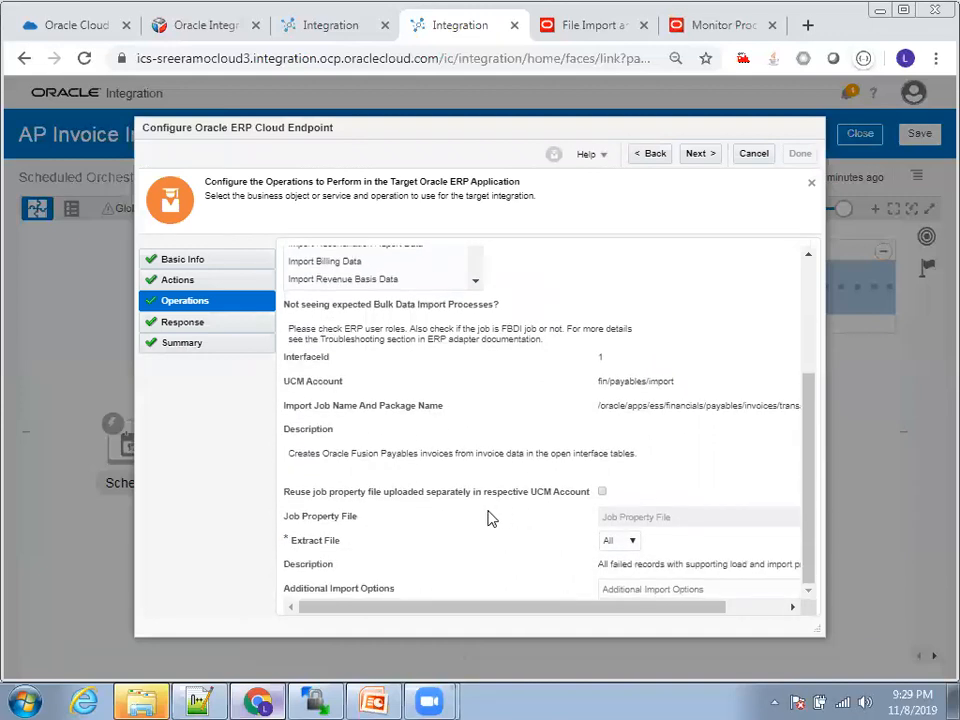
{"action": "scroll", "coordinate": [538, 392], "scroll_direction": "up", "scroll_amount": 4}
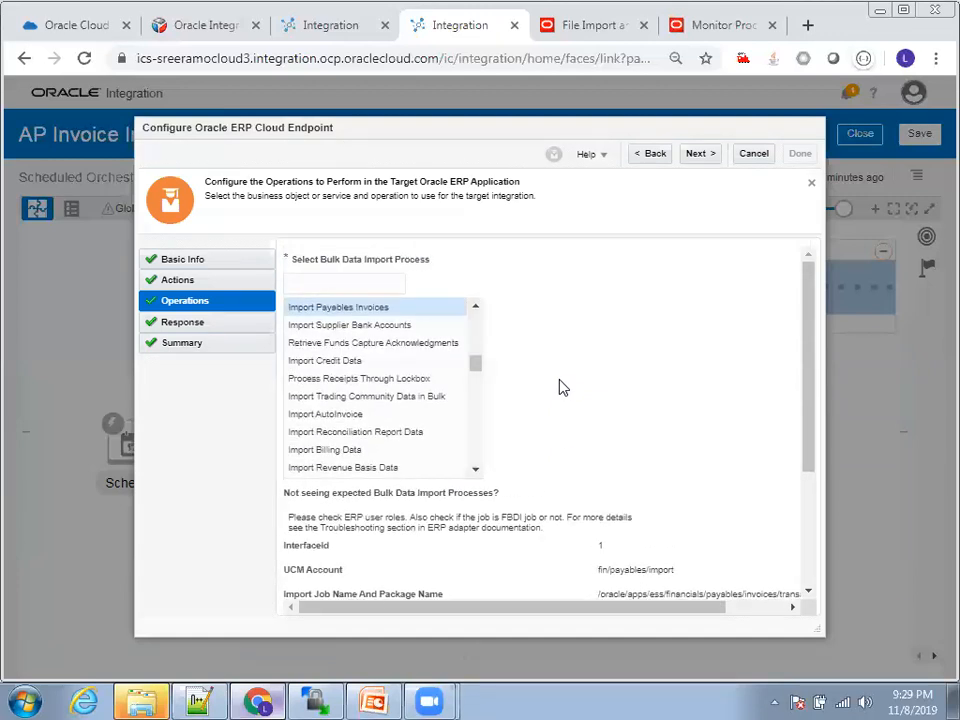
{"action": "left_click", "coordinate": [698, 154]}
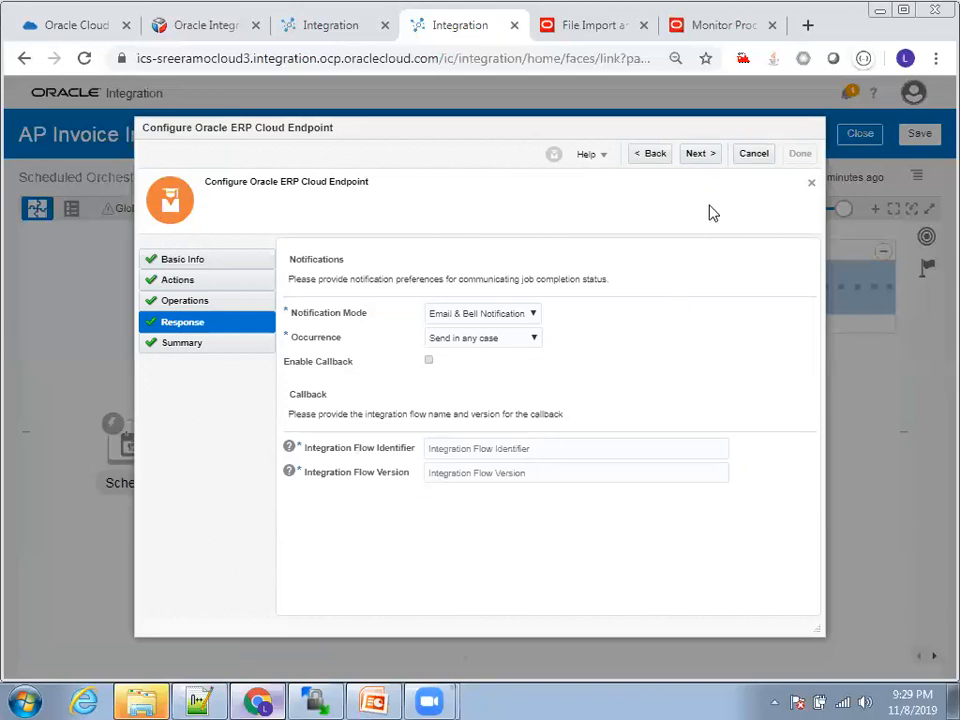
{"action": "left_click", "coordinate": [745, 156]}
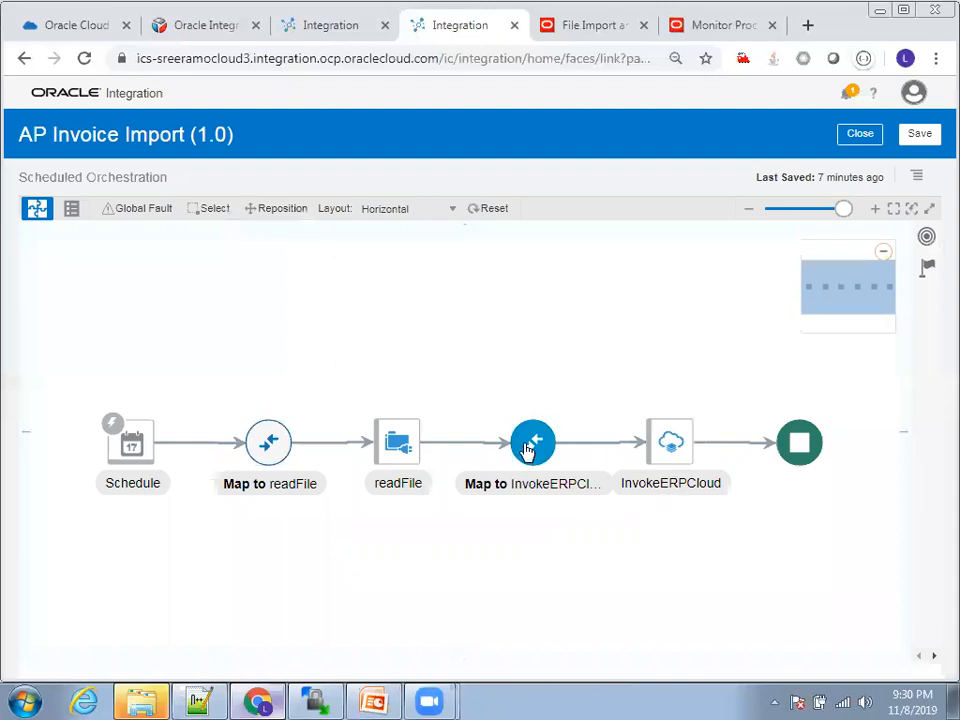
Step: Open the Map to InvokeERPCloud mapping for editing and expand the target ICSFile properties and the readFile response's ICSFile properties
{"action": "left_click", "coordinate": [529, 446]}
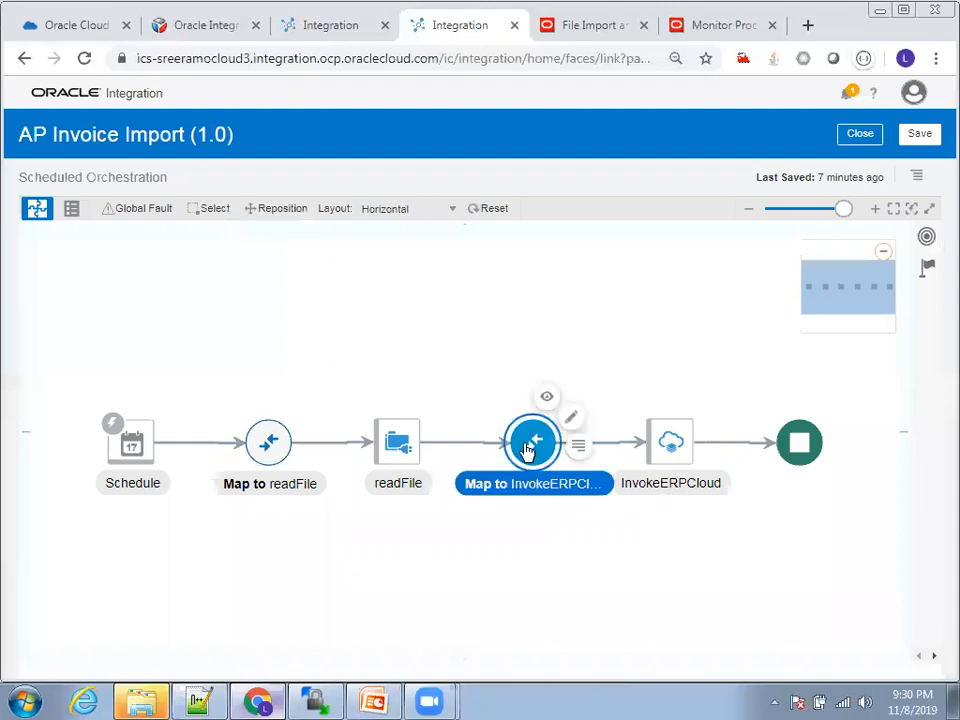
{"action": "left_click", "coordinate": [576, 424]}
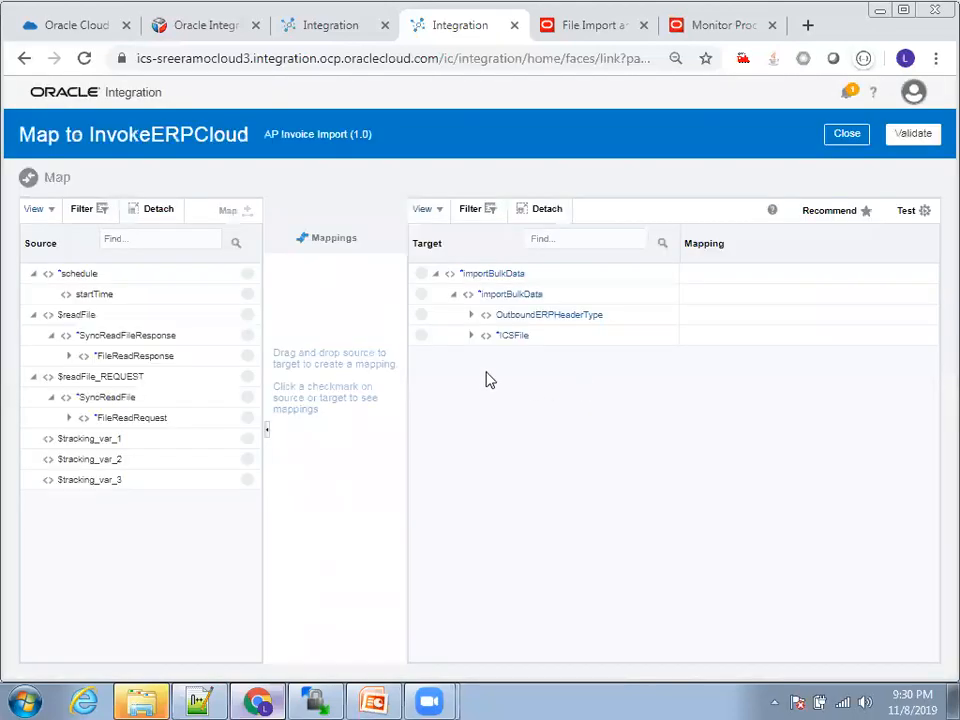
{"action": "left_click", "coordinate": [470, 336]}
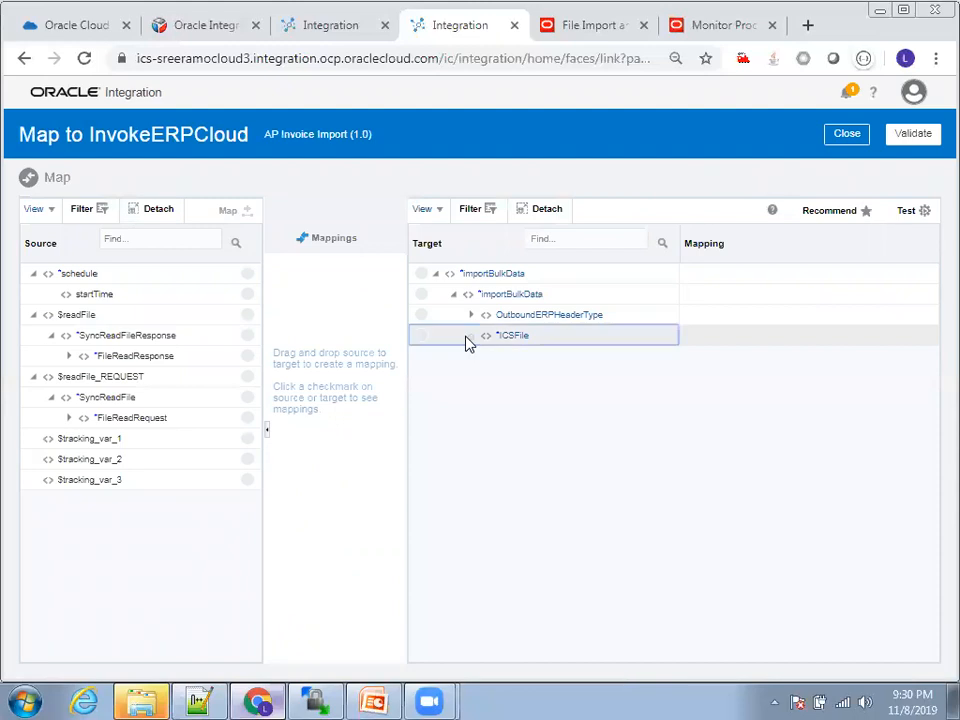
{"action": "left_click", "coordinate": [489, 378]}
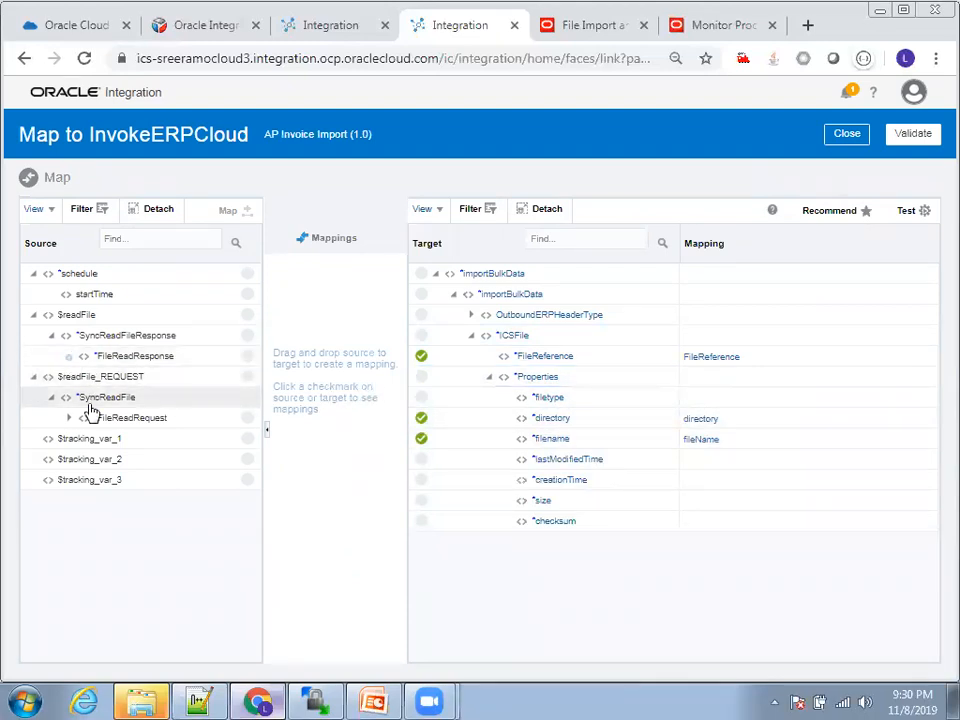
{"action": "left_click", "coordinate": [69, 356]}
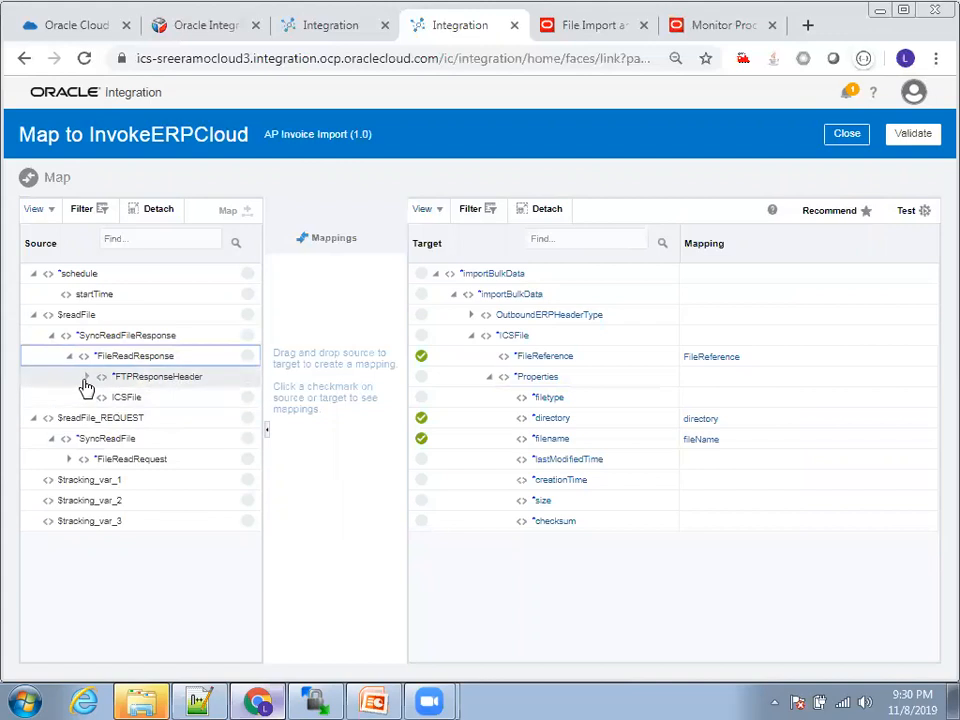
{"action": "left_click", "coordinate": [87, 397]}
{"action": "left_click", "coordinate": [104, 438]}
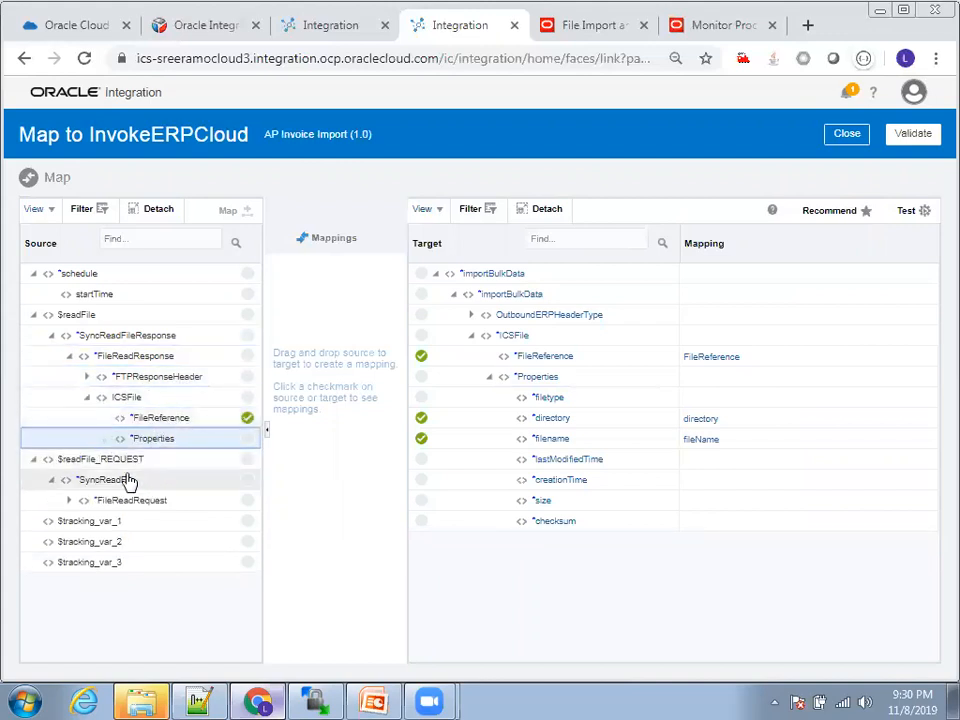
{"action": "left_click", "coordinate": [105, 438]}
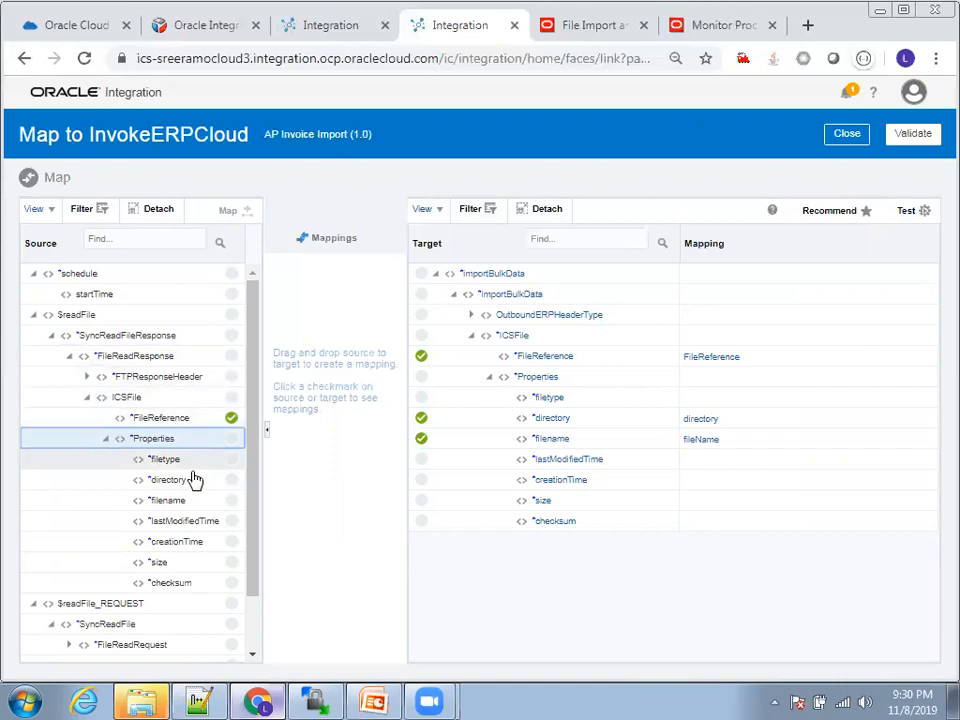
Step: Compare the source file properties with the mapped target elements, expanding FileReadRequest under $readFile_REQUEST
{"action": "scroll", "coordinate": [195, 490], "scroll_direction": "down", "scroll_amount": 1}
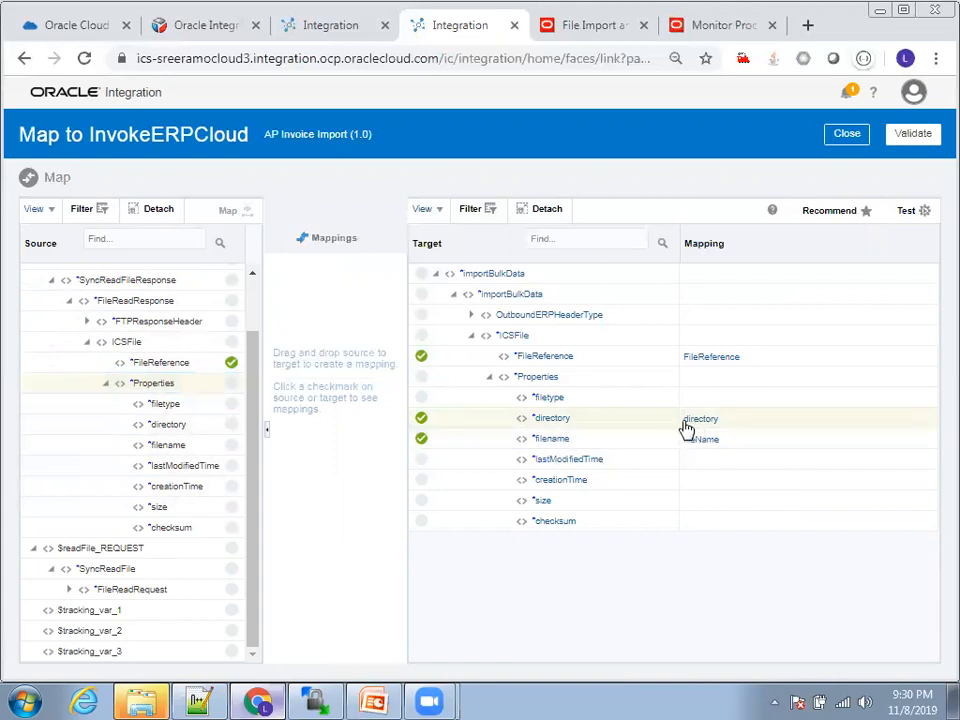
{"action": "scroll", "coordinate": [153, 383], "scroll_direction": "up", "scroll_amount": 1}
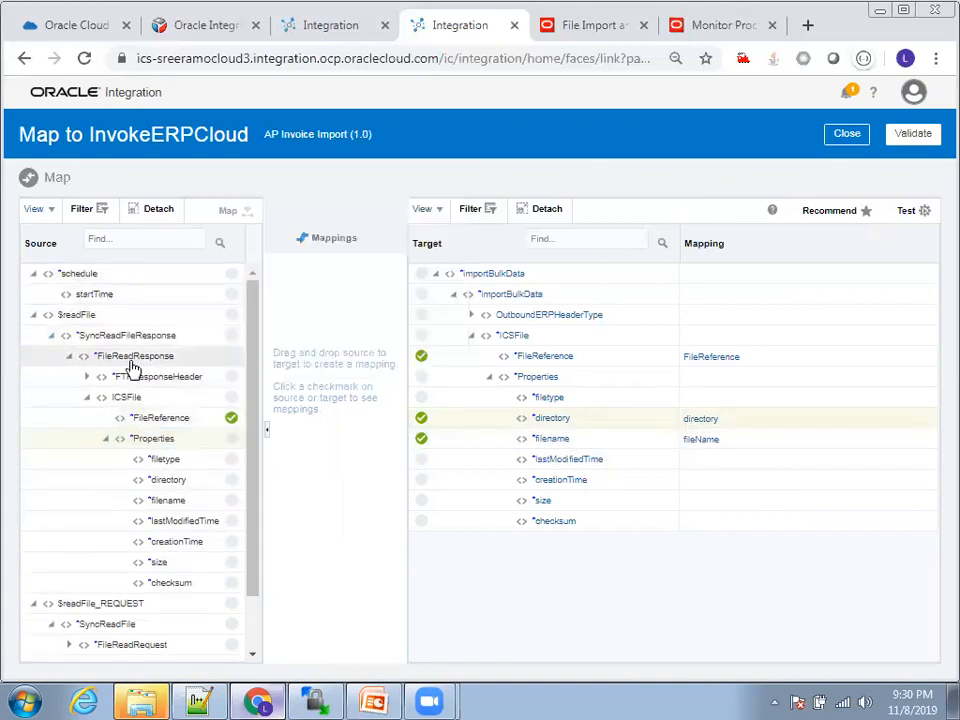
{"action": "scroll", "coordinate": [157, 370], "scroll_direction": "down", "scroll_amount": 1}
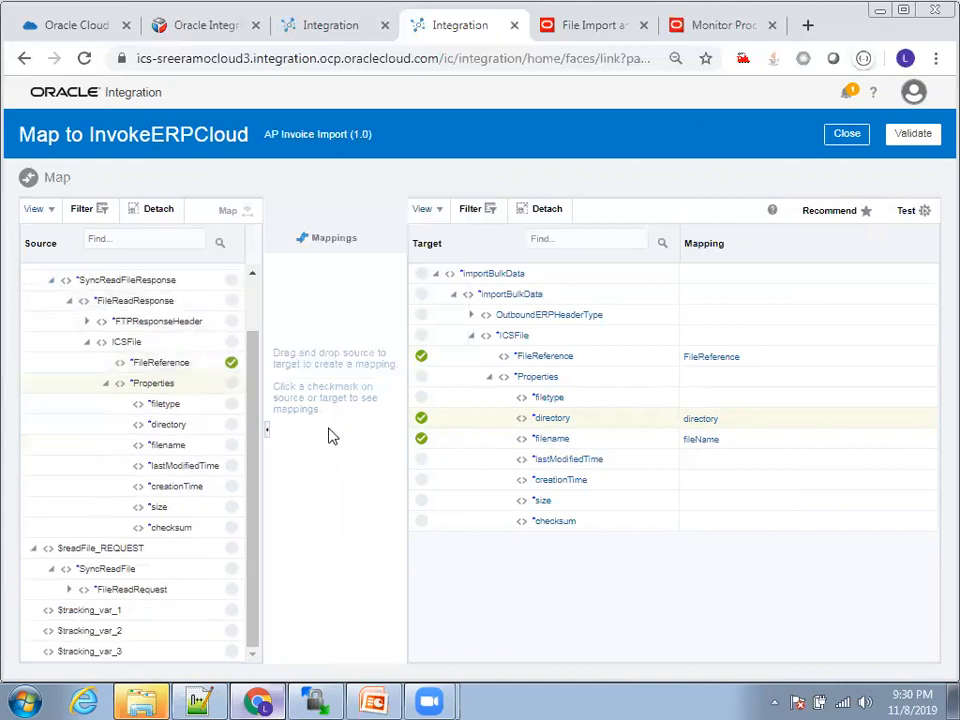
{"action": "left_click", "coordinate": [192, 446]}
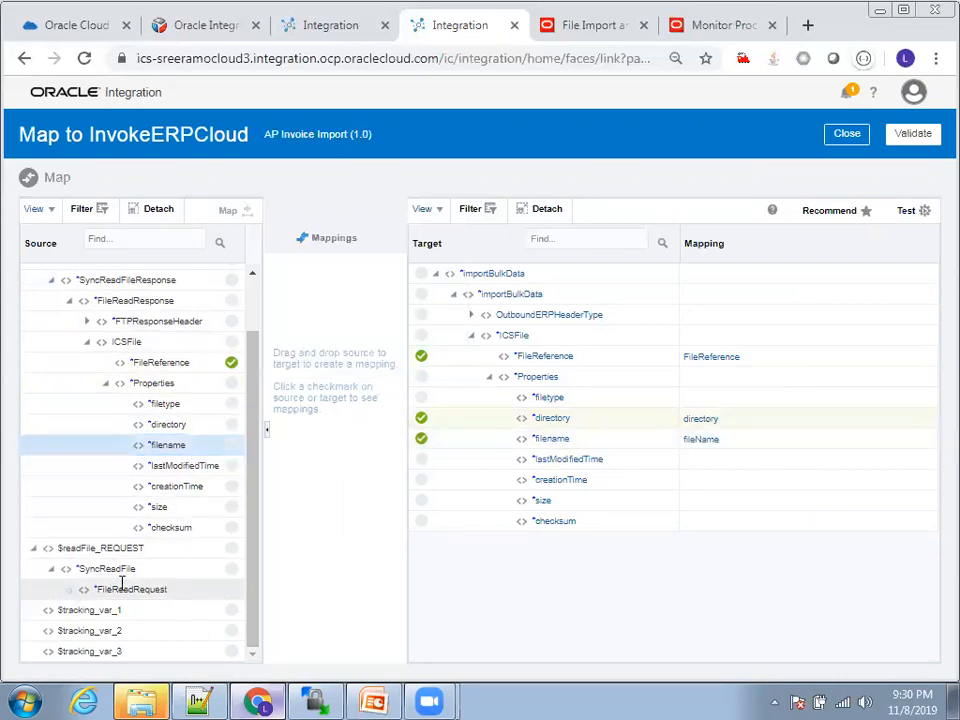
{"action": "left_click", "coordinate": [163, 585]}
{"action": "scroll", "coordinate": [150, 590], "scroll_direction": "down", "scroll_amount": 1}
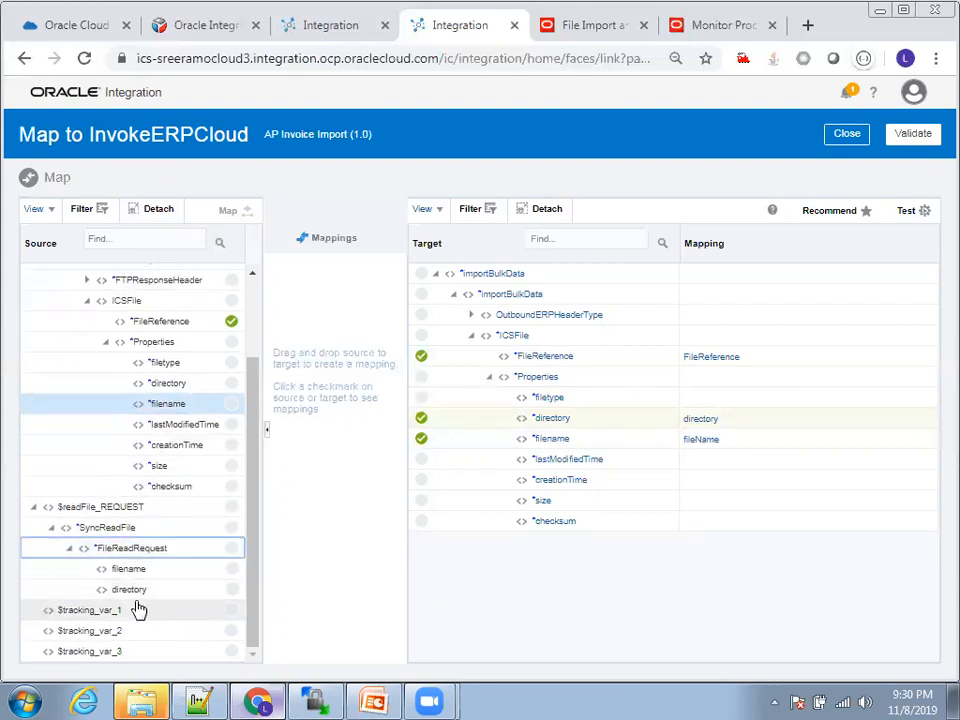
{"action": "scroll", "coordinate": [166, 581], "scroll_direction": "up", "scroll_amount": 2}
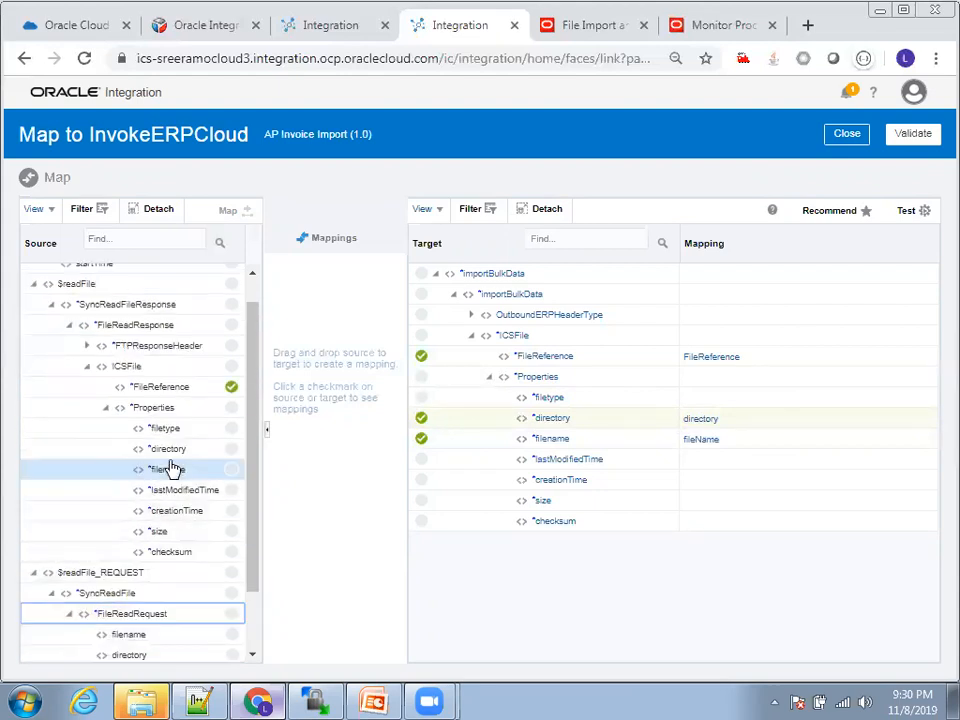
Step: Examine the mapping expression of the target directory element, then leave the mapper and save the AP Invoice Import integration
{"action": "left_click", "coordinate": [711, 427]}
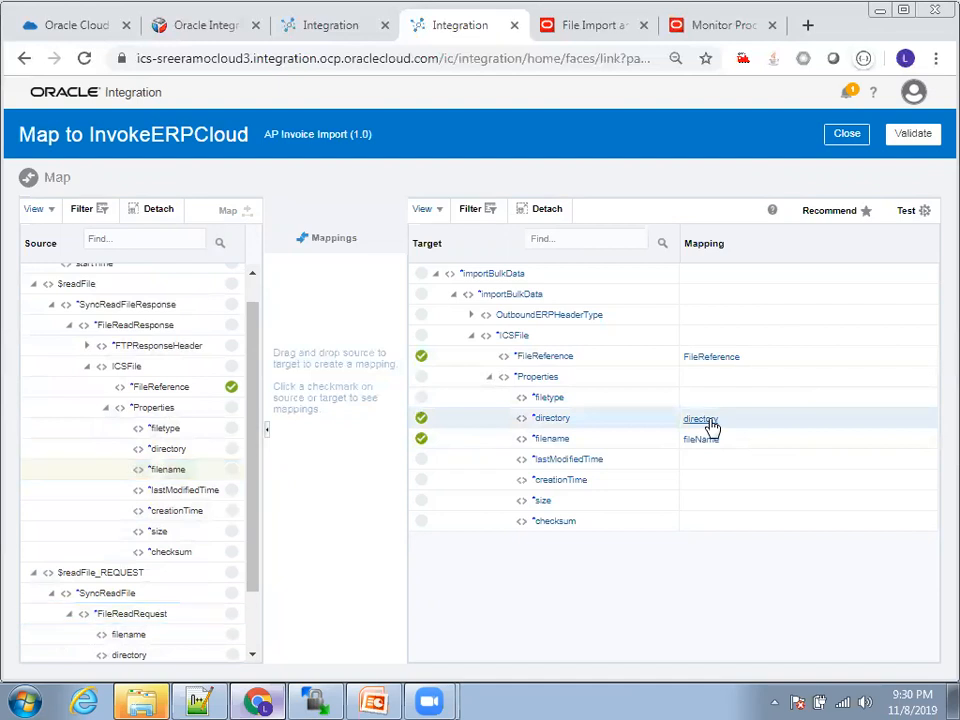
{"action": "left_click", "coordinate": [705, 421]}
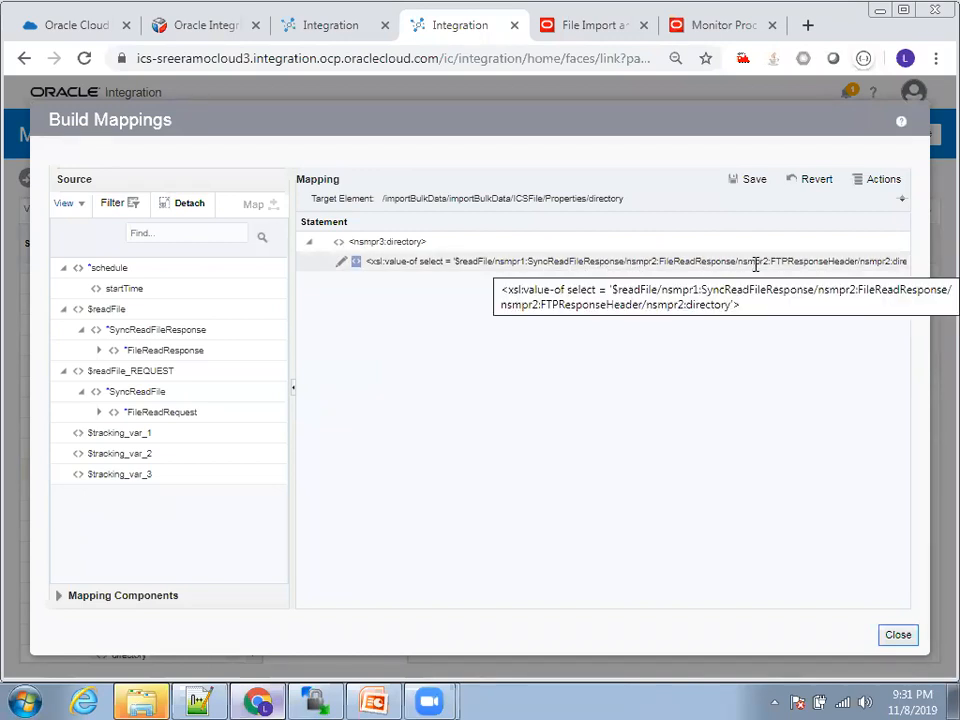
{"action": "left_click", "coordinate": [898, 634]}
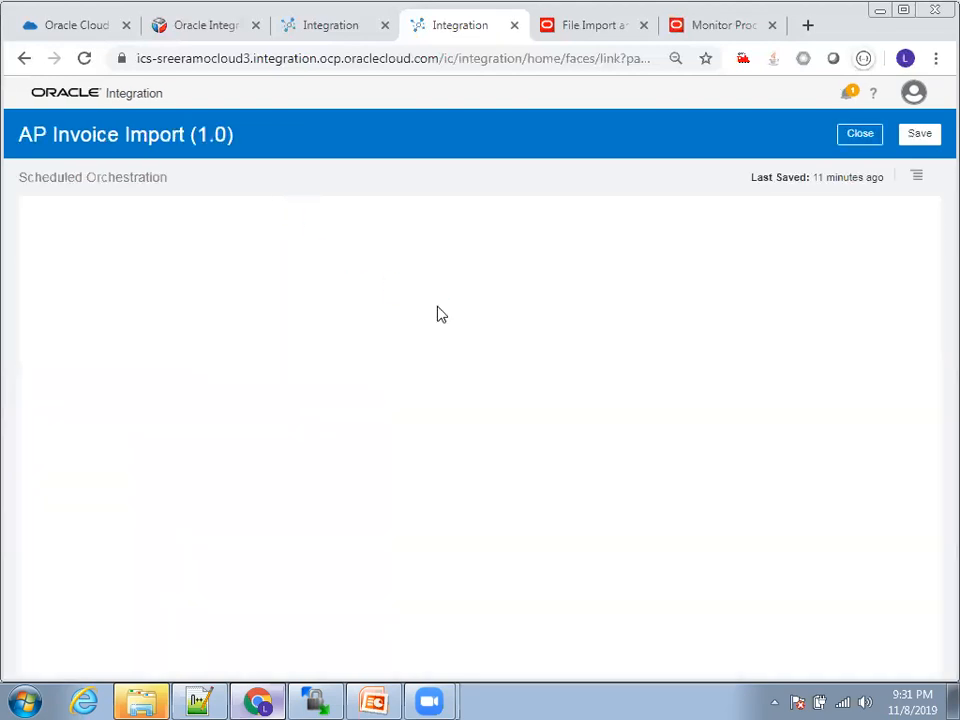
{"action": "left_click", "coordinate": [919, 138]}
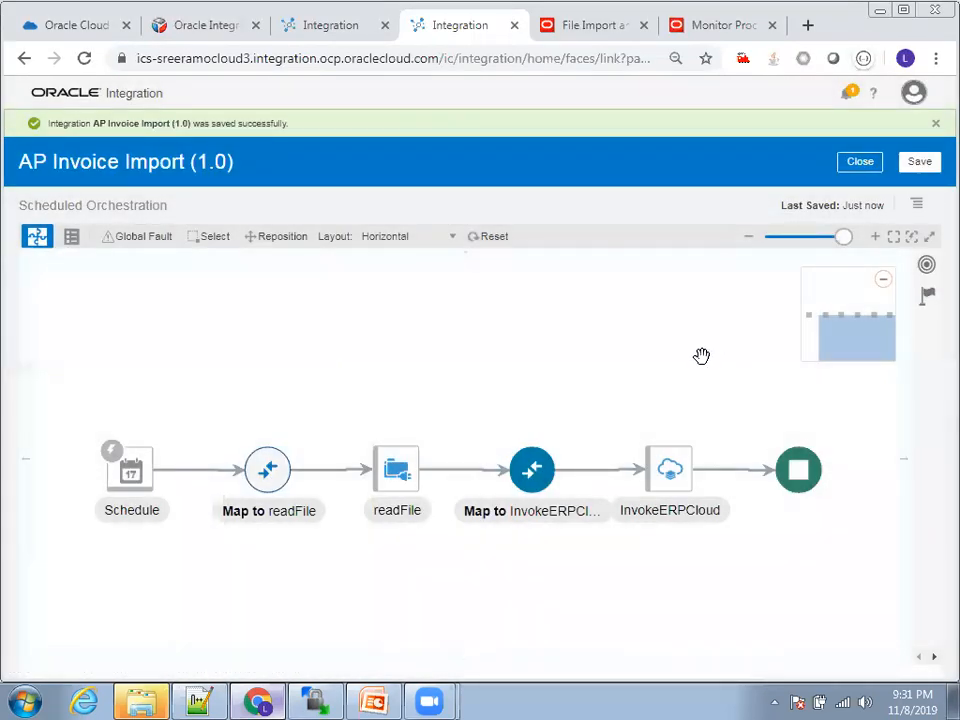
Step: View the Map to InvokeERPCloud mapping read-only, examine the FTPResponseHeader and ICSFile source elements, and close the mapping and the integration
{"action": "left_click", "coordinate": [543, 478]}
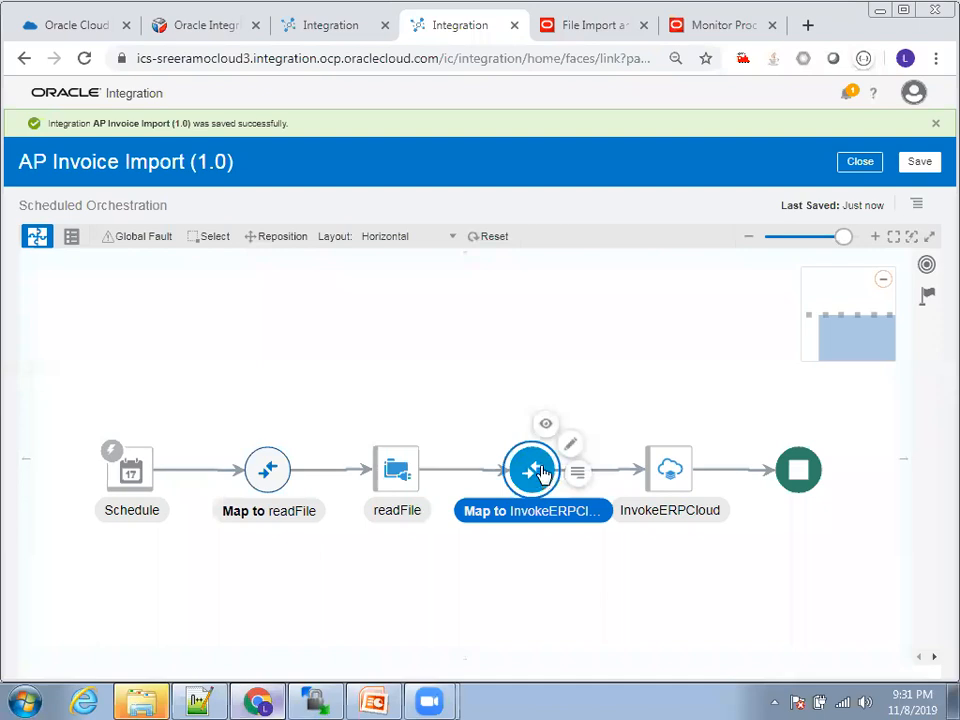
{"action": "left_click", "coordinate": [543, 428]}
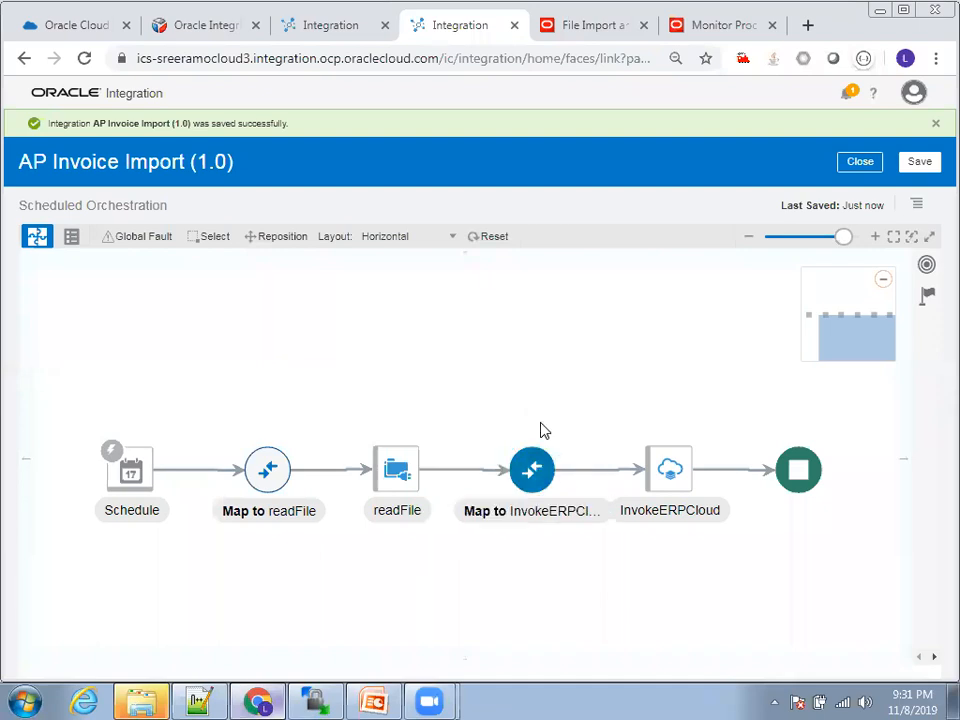
{"action": "left_click", "coordinate": [469, 338]}
{"action": "left_click", "coordinate": [489, 378]}
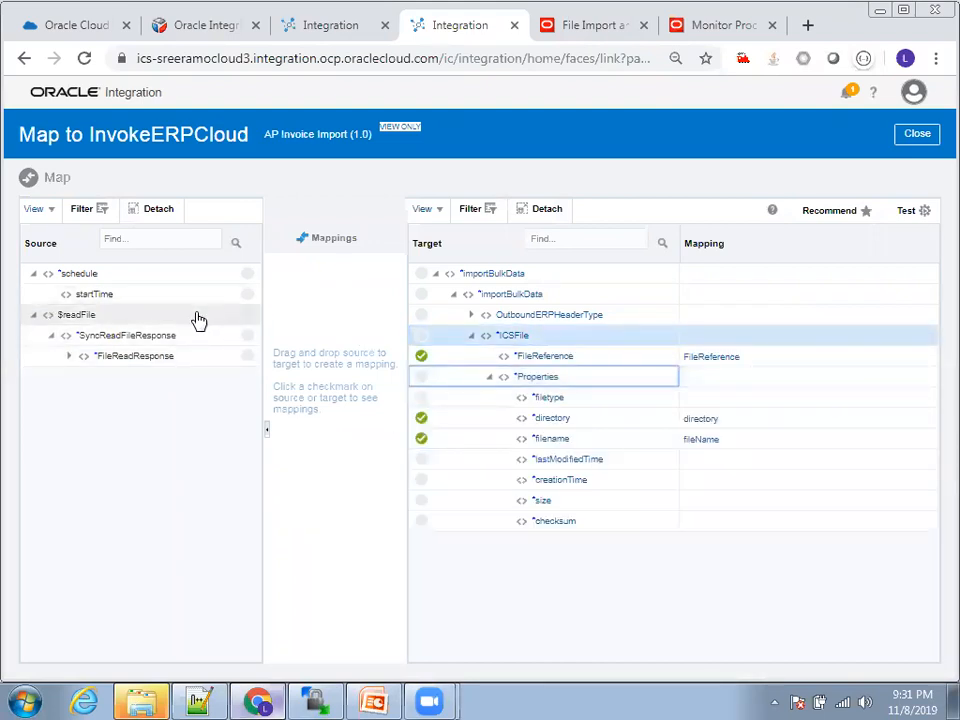
{"action": "left_click", "coordinate": [69, 357]}
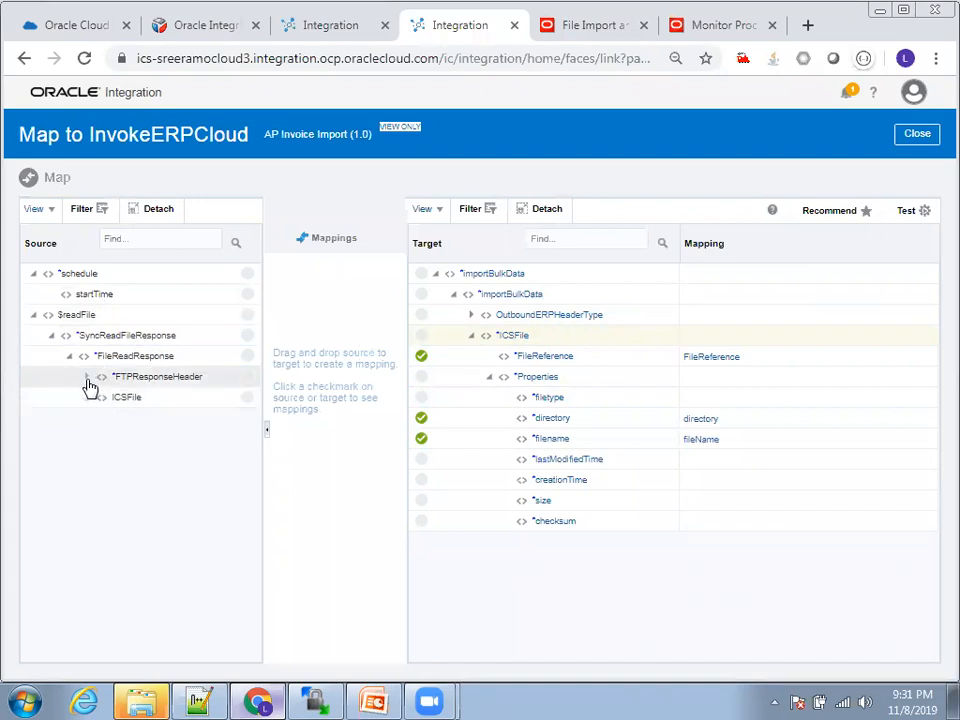
{"action": "left_click", "coordinate": [88, 397]}
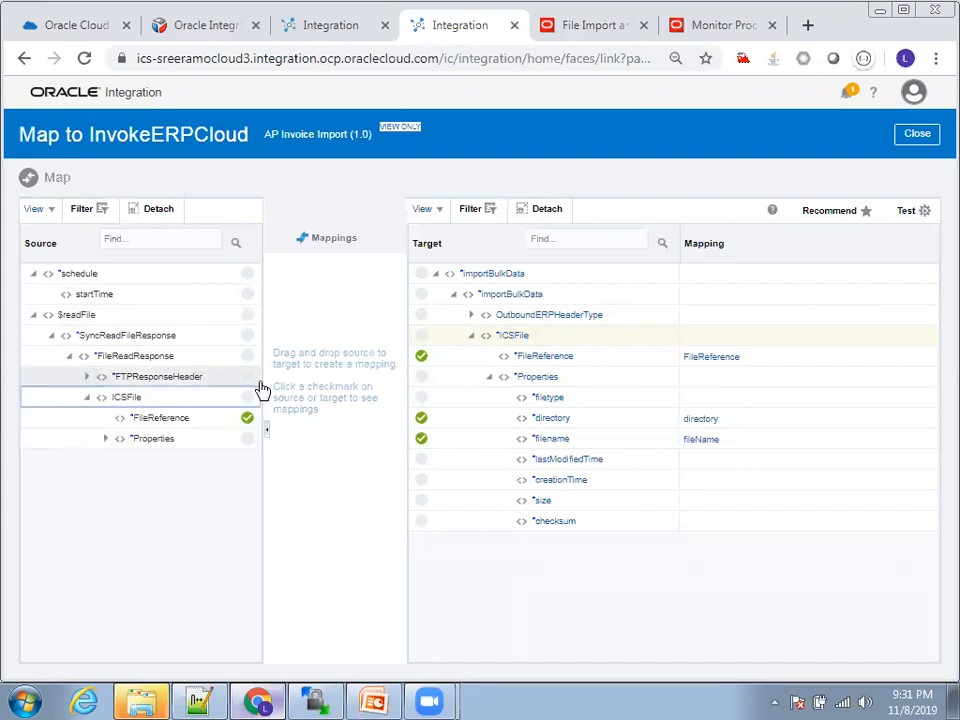
{"action": "left_click", "coordinate": [88, 377]}
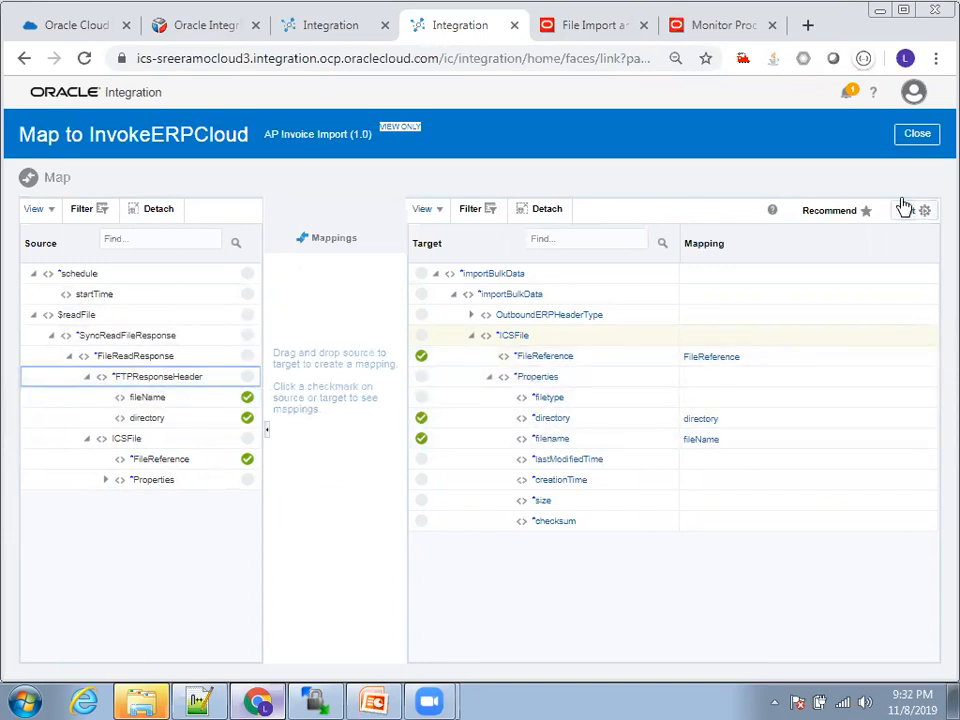
{"action": "left_click", "coordinate": [917, 134]}
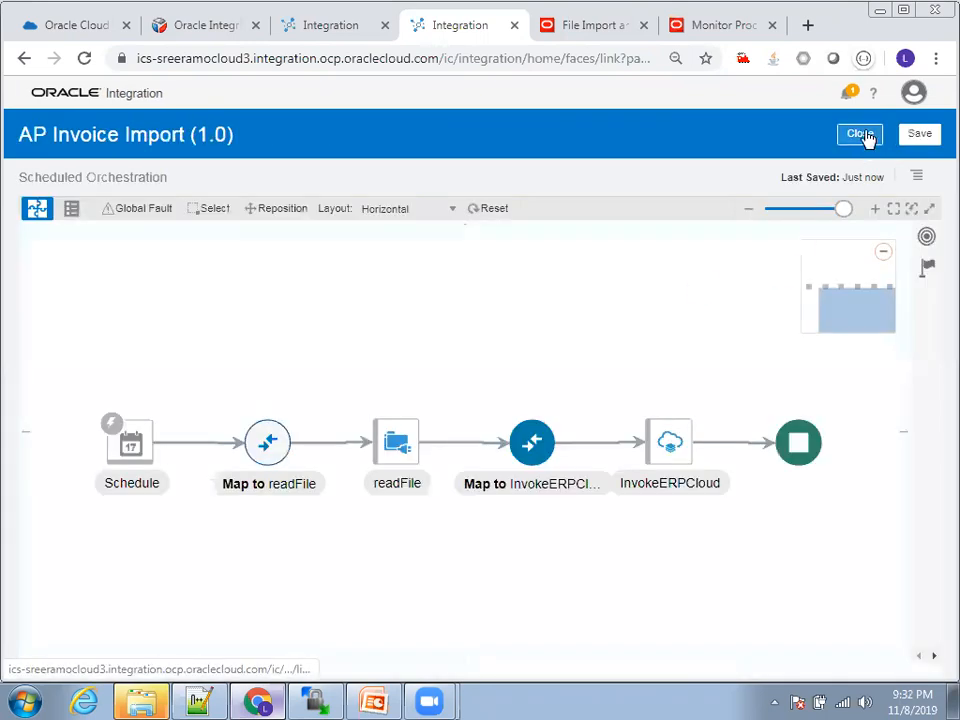
{"action": "left_click", "coordinate": [916, 178]}
{"action": "left_click", "coordinate": [862, 134]}
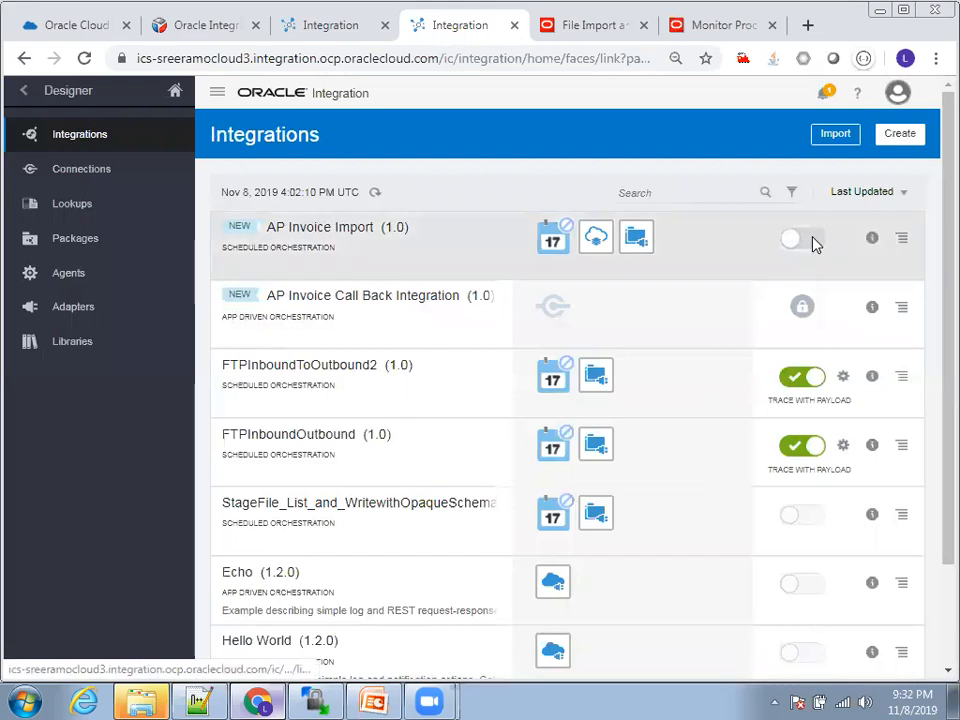
Step: Activate the AP Invoice Import integration with tracing enabled and payload included, without adding a schedule
{"action": "left_click", "coordinate": [813, 241]}
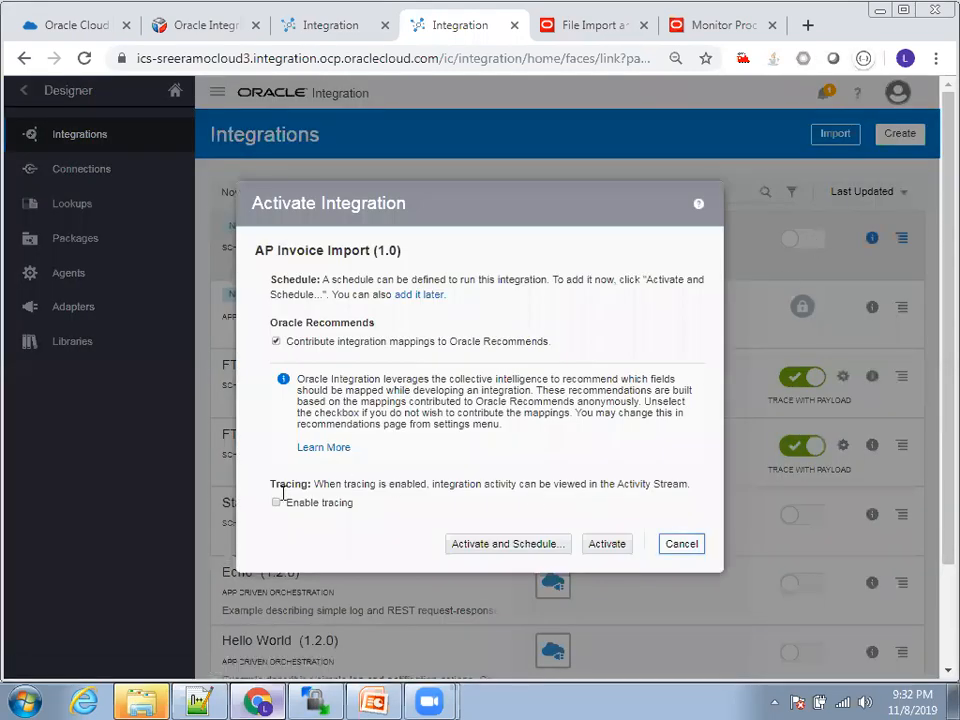
{"action": "left_click", "coordinate": [276, 503]}
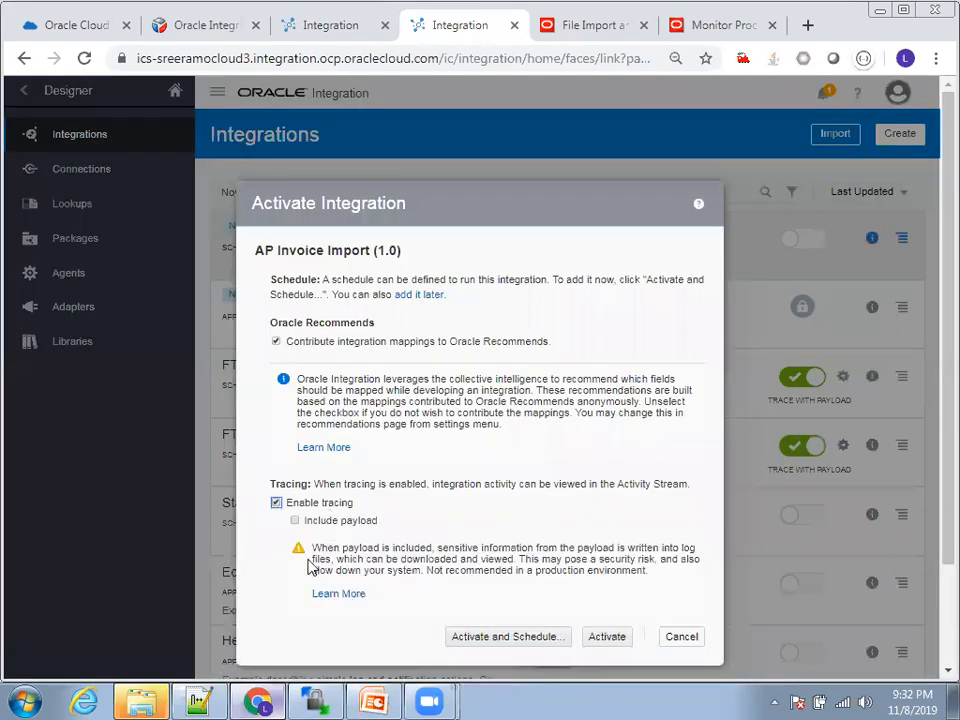
{"action": "left_click", "coordinate": [295, 521]}
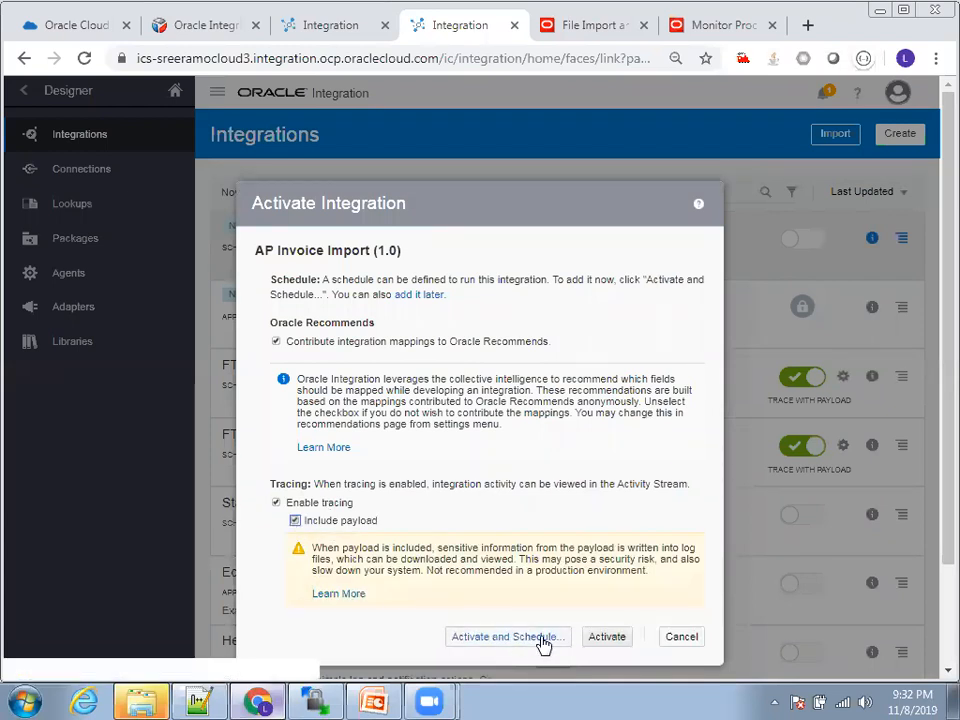
{"action": "left_click", "coordinate": [611, 639]}
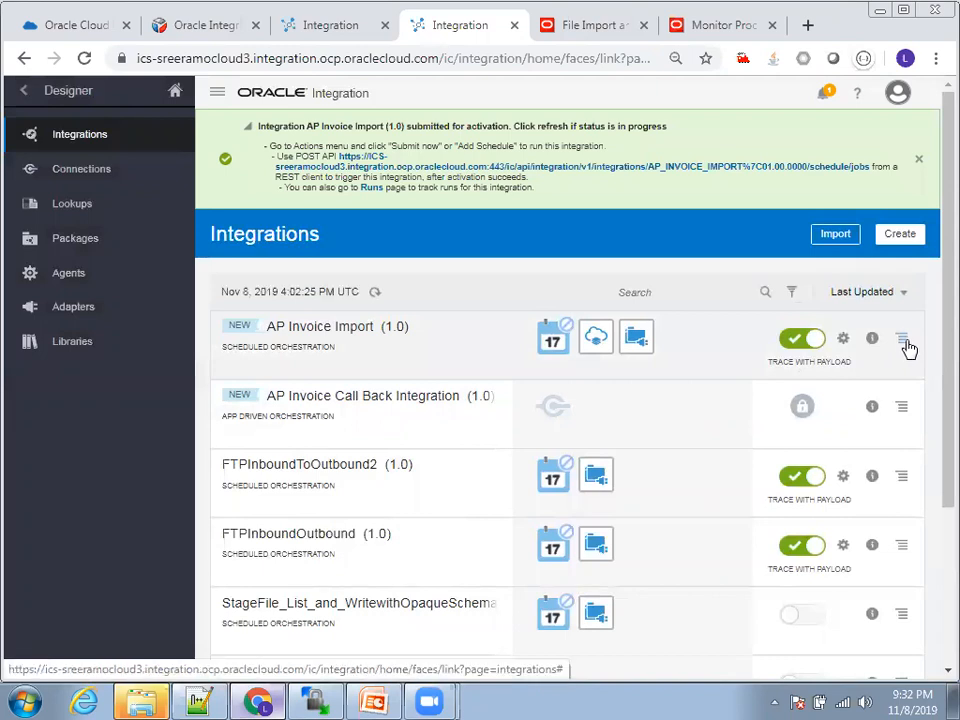
Step: Submit an immediate run of the AP Invoice Import integration as an ad hoc request
{"action": "left_click", "coordinate": [905, 345]}
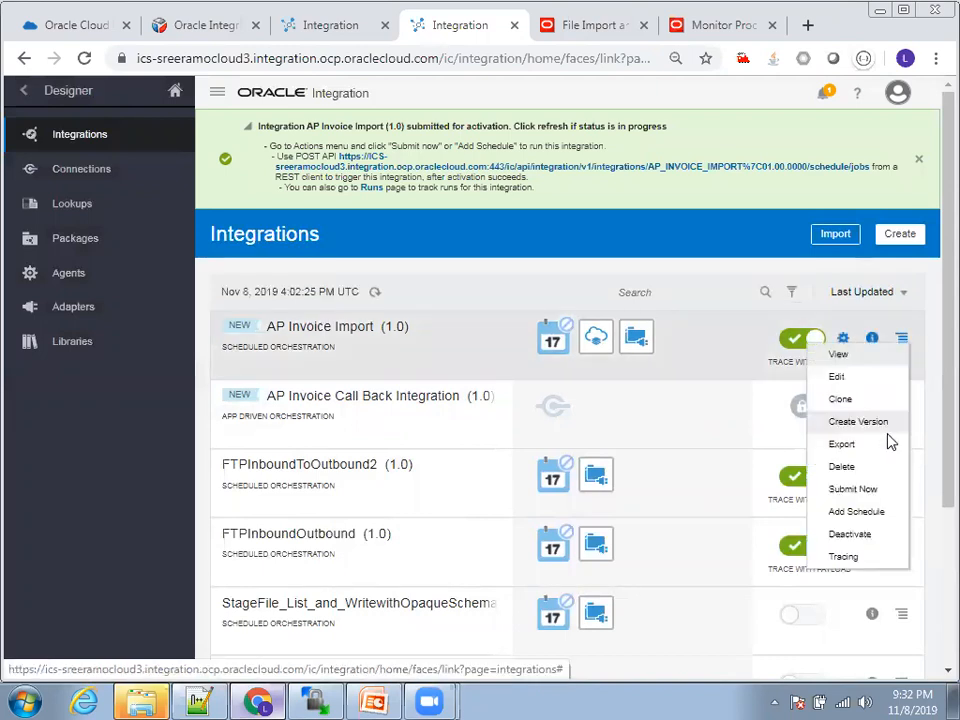
{"action": "left_click", "coordinate": [881, 492]}
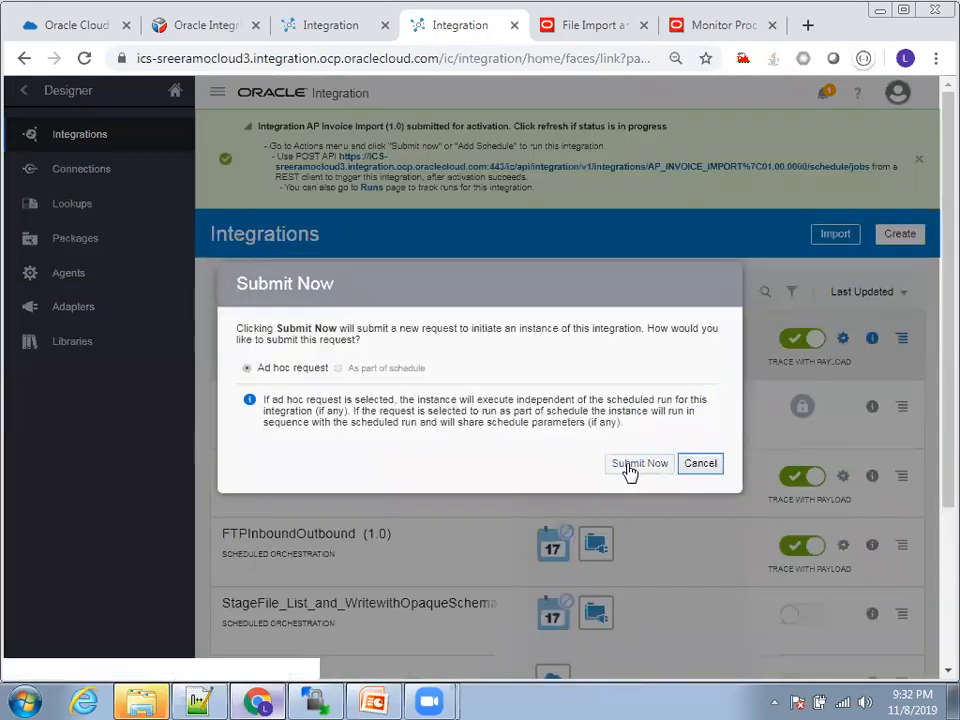
{"action": "left_click", "coordinate": [638, 466]}
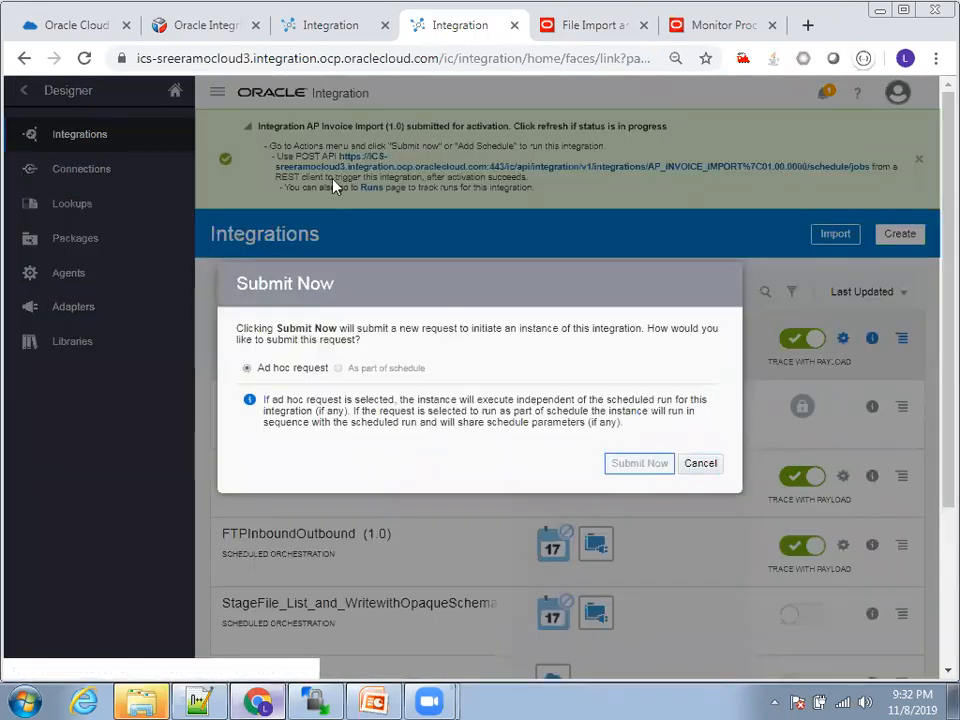
Step: Switch to the Monitor Integrations page and refresh it to check the AP Invoice Import run
{"action": "left_click", "coordinate": [336, 28]}
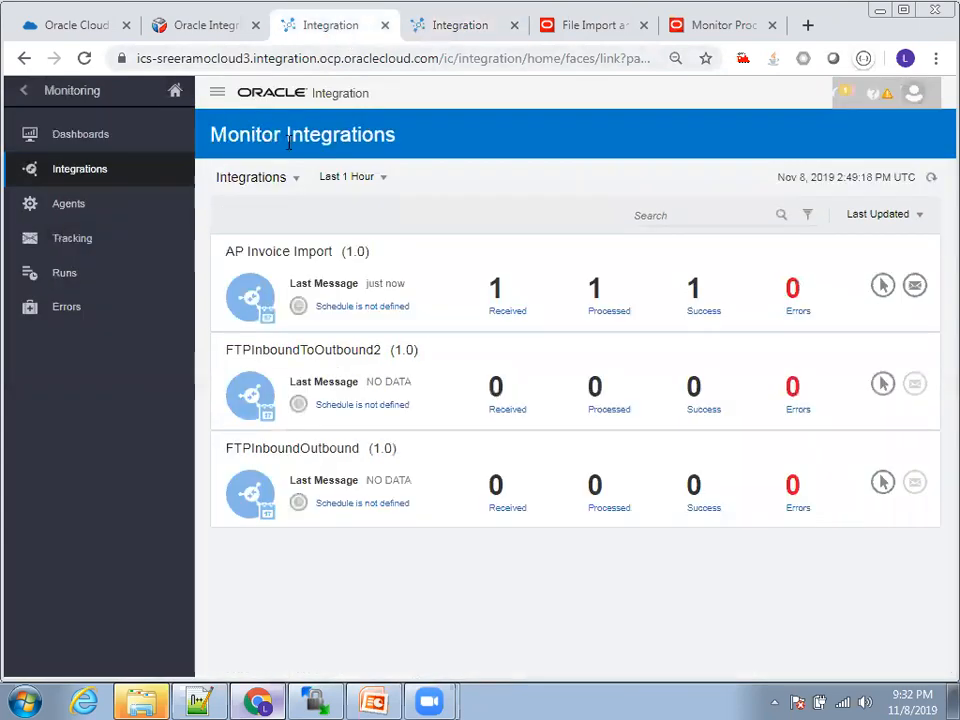
{"action": "left_click", "coordinate": [931, 178]}
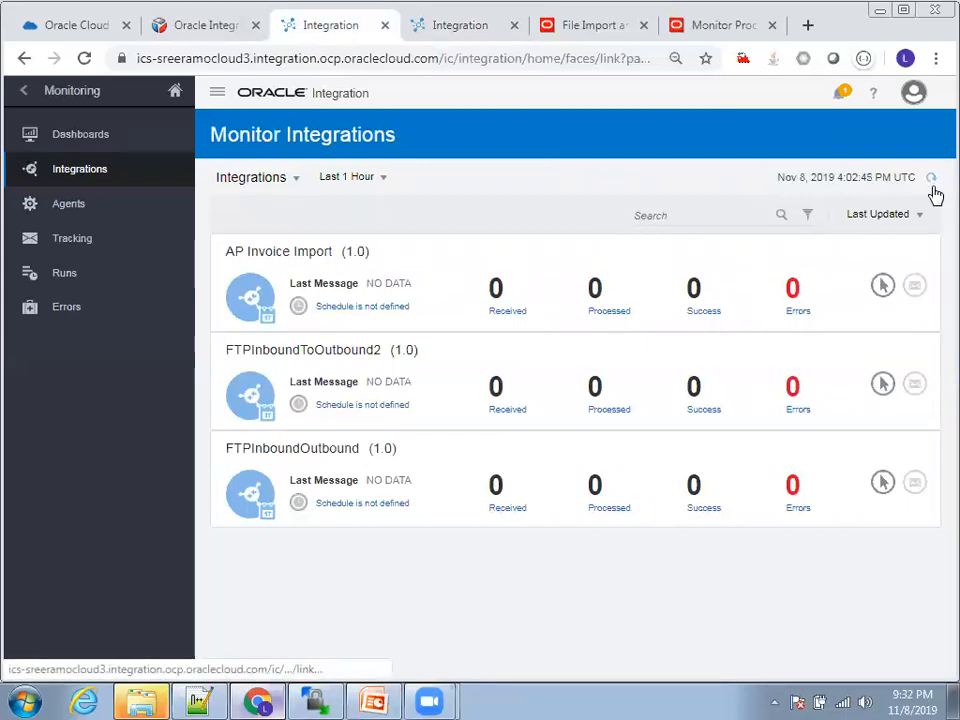
{"action": "left_click", "coordinate": [931, 180]}
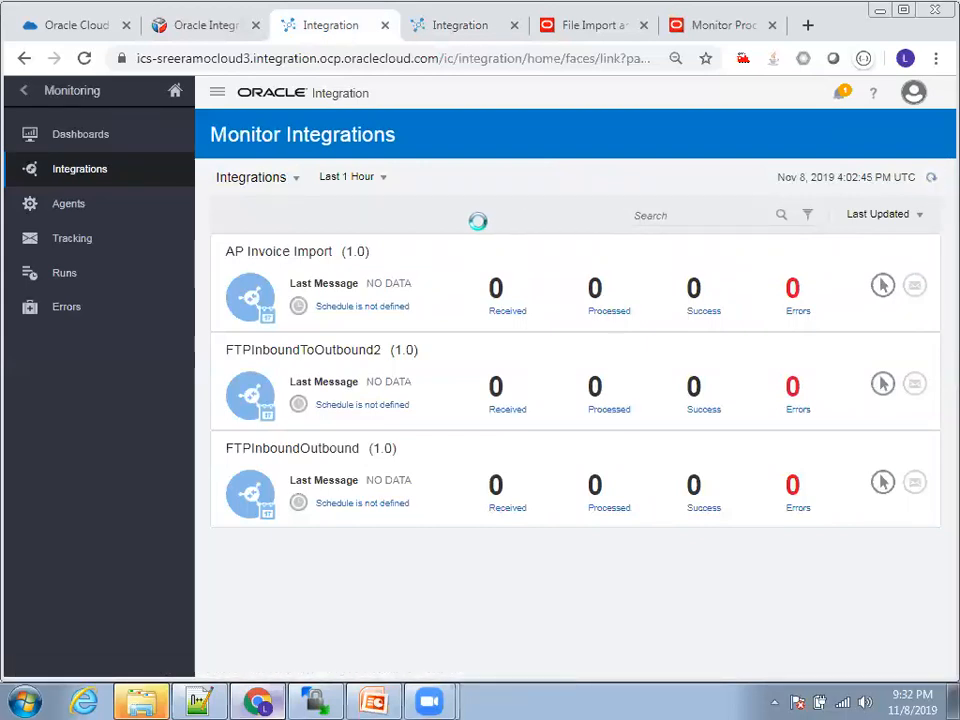
Step: Open the tracked instance of the AP Invoice Import run to examine its execution flow
{"action": "left_click", "coordinate": [280, 251]}
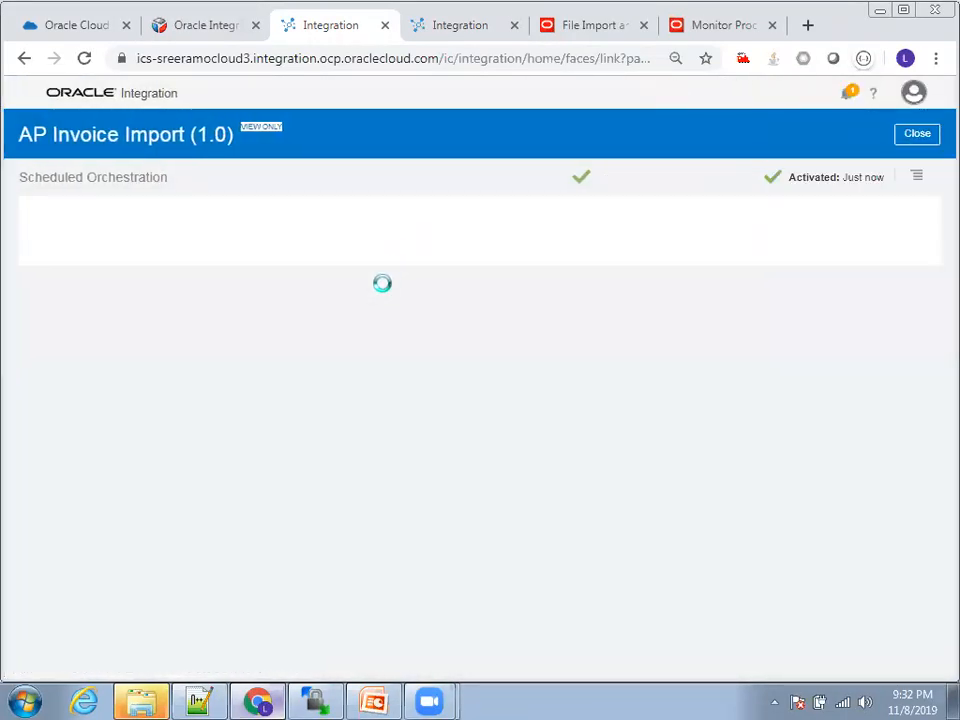
{"action": "left_click", "coordinate": [912, 131]}
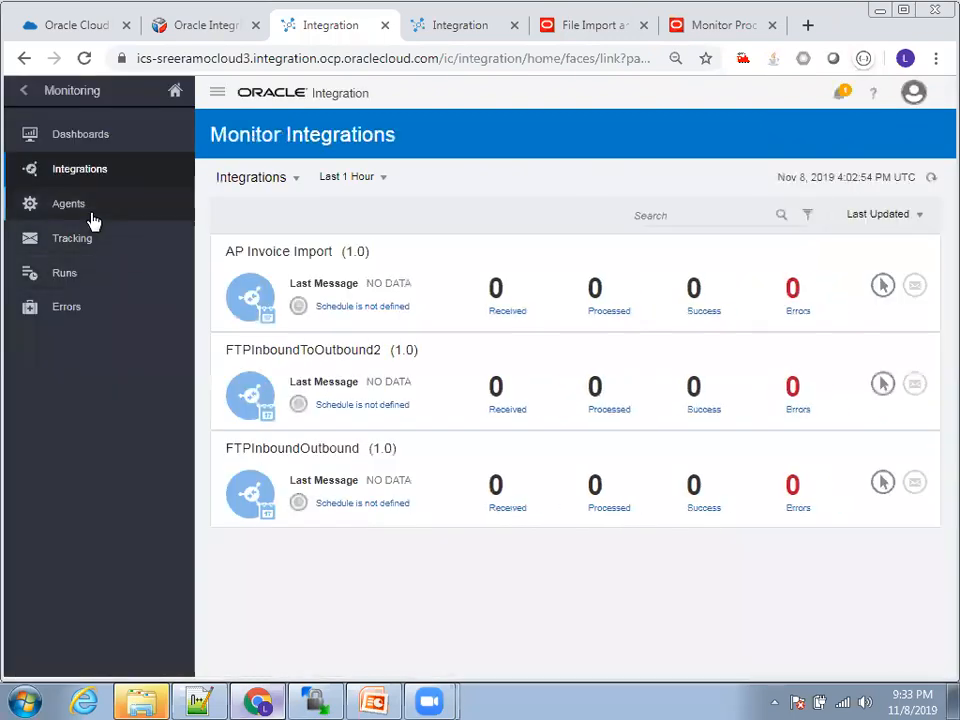
{"action": "left_click", "coordinate": [86, 241]}
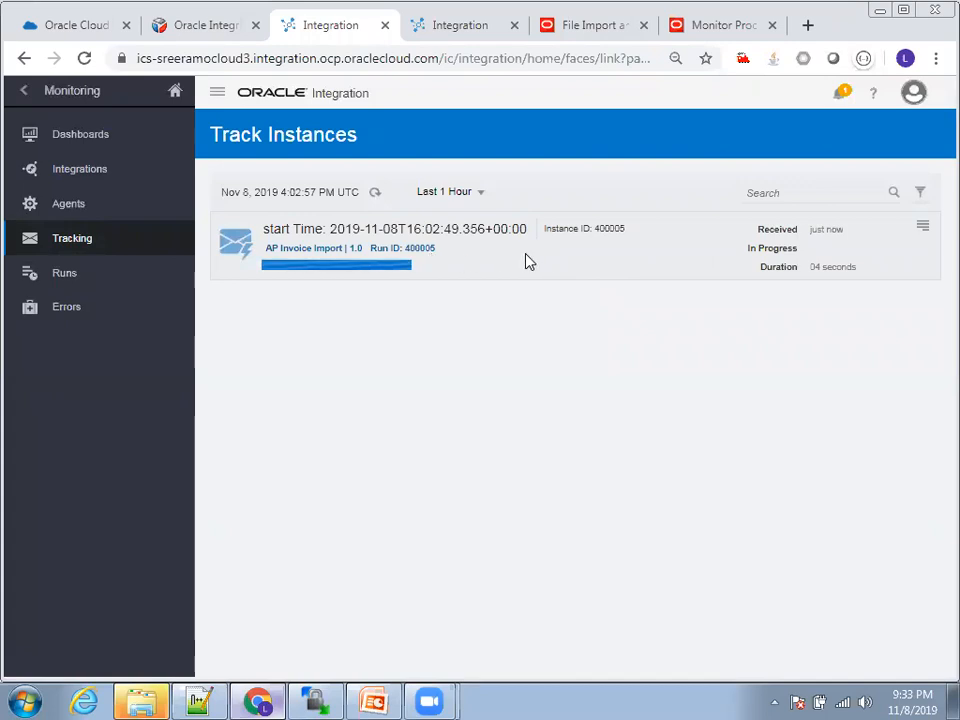
{"action": "left_click", "coordinate": [371, 229]}
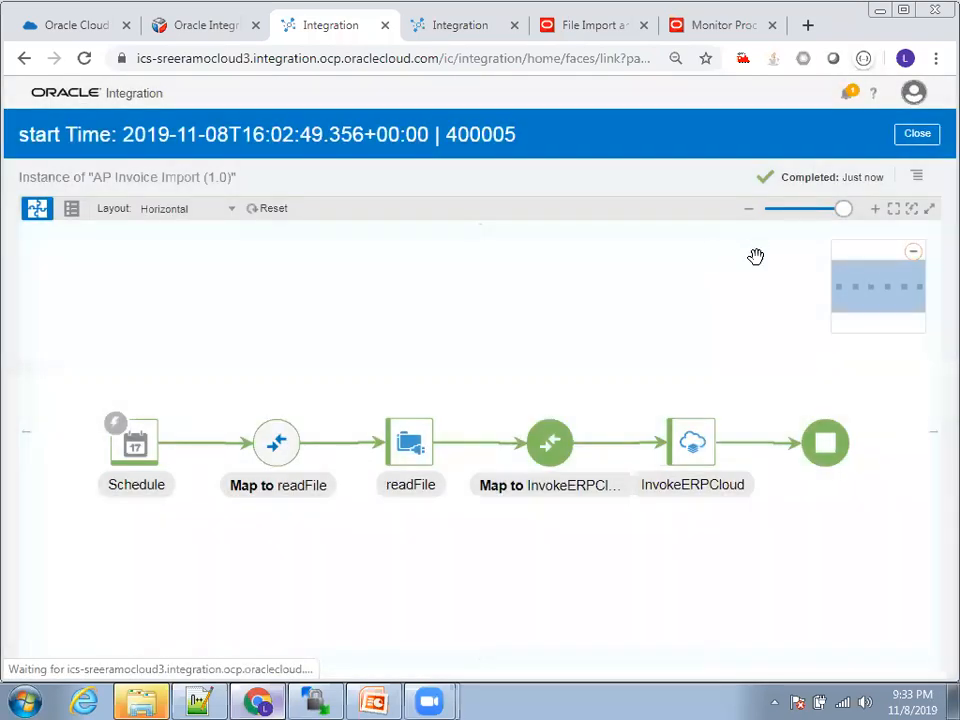
Step: Search the ERP Cloud file import and export list for files uploaded to the fin/payables/import account and examine the results
{"action": "left_click", "coordinate": [581, 34]}
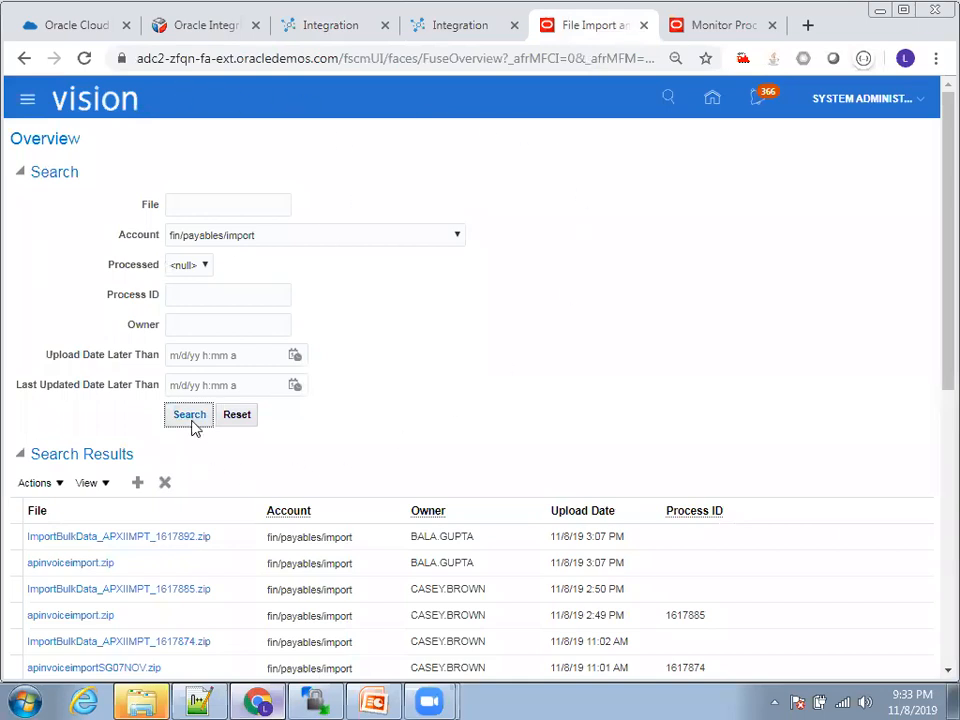
{"action": "left_click", "coordinate": [171, 419]}
{"action": "left_click", "coordinate": [203, 419]}
{"action": "left_click", "coordinate": [255, 294]}
{"action": "scroll", "coordinate": [264, 300], "scroll_direction": "down", "scroll_amount": 1}
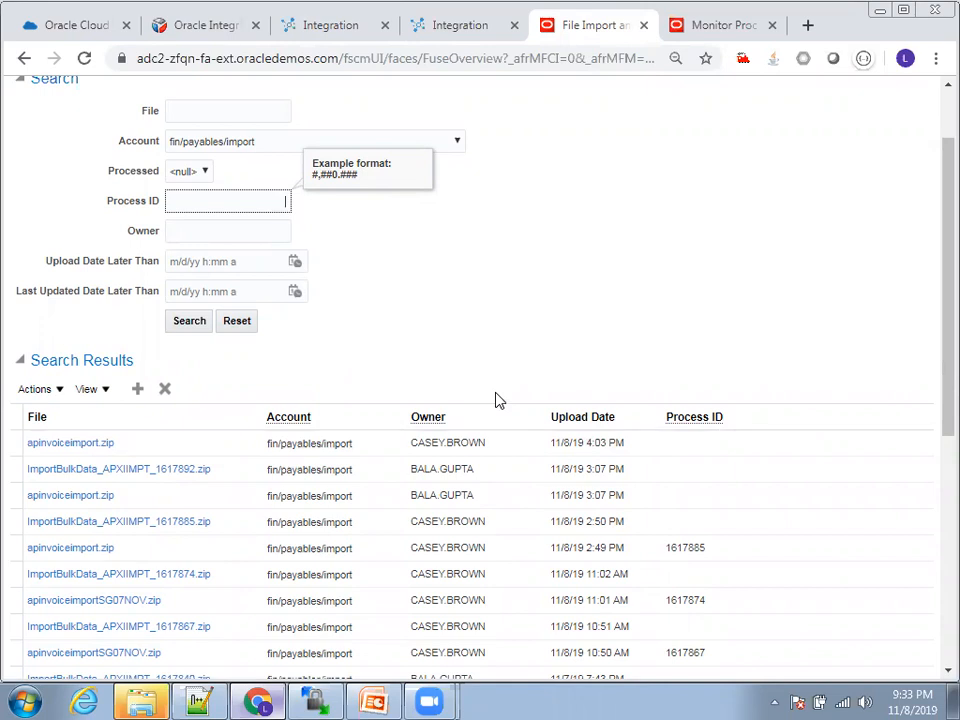
{"action": "scroll", "coordinate": [498, 400], "scroll_direction": "up", "scroll_amount": 1}
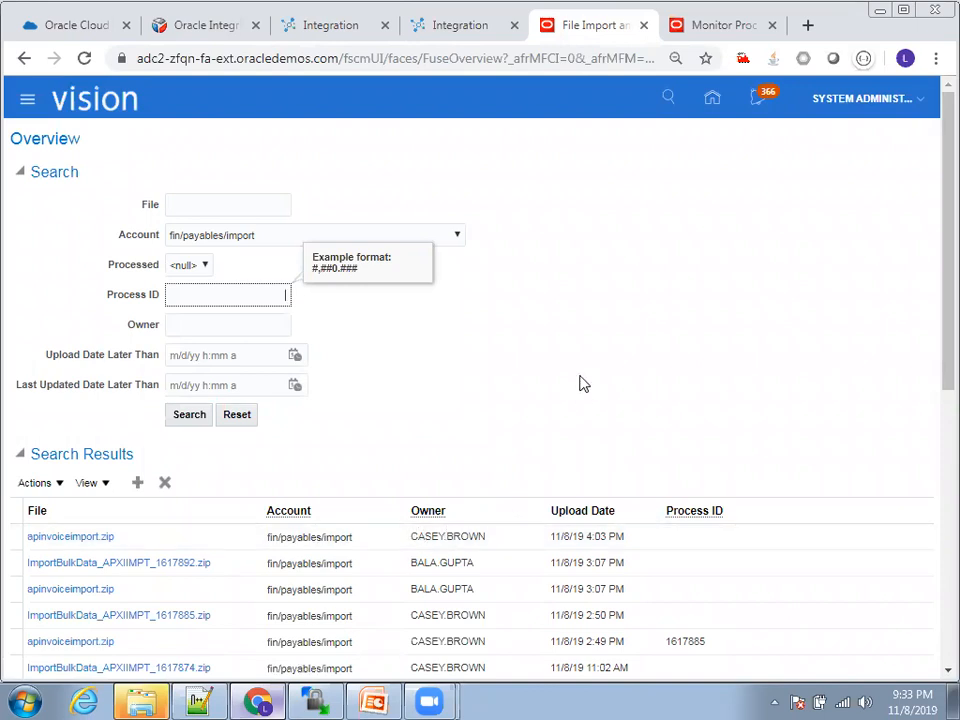
Step: Refresh the scheduled processes list in ERP Cloud and enlarge it to check the statuses of the import jobs
{"action": "left_click", "coordinate": [690, 32]}
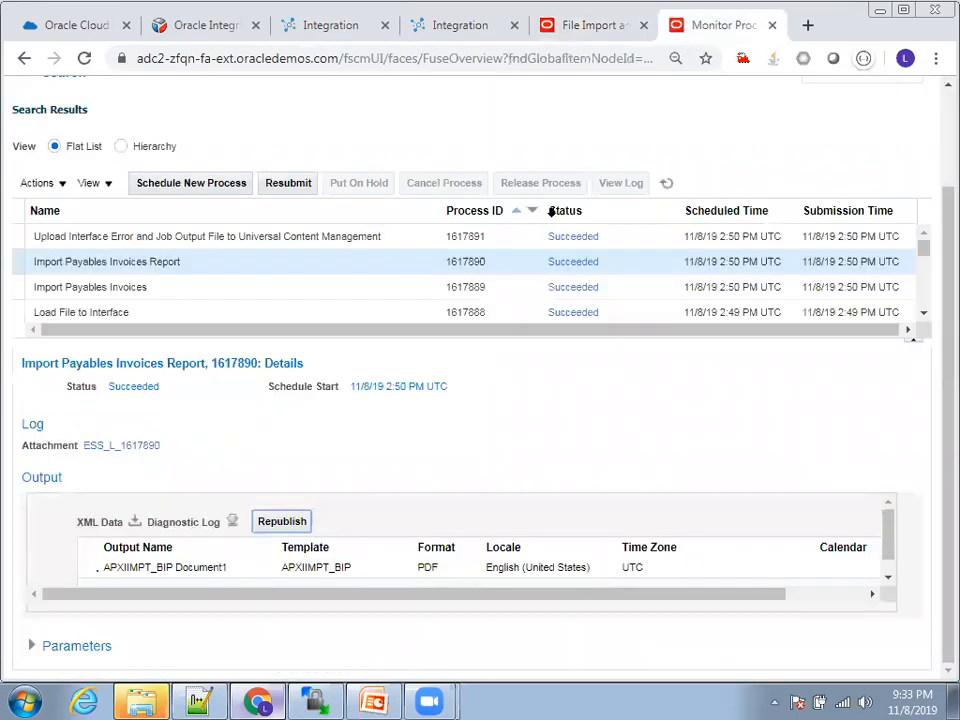
{"action": "left_click", "coordinate": [667, 183]}
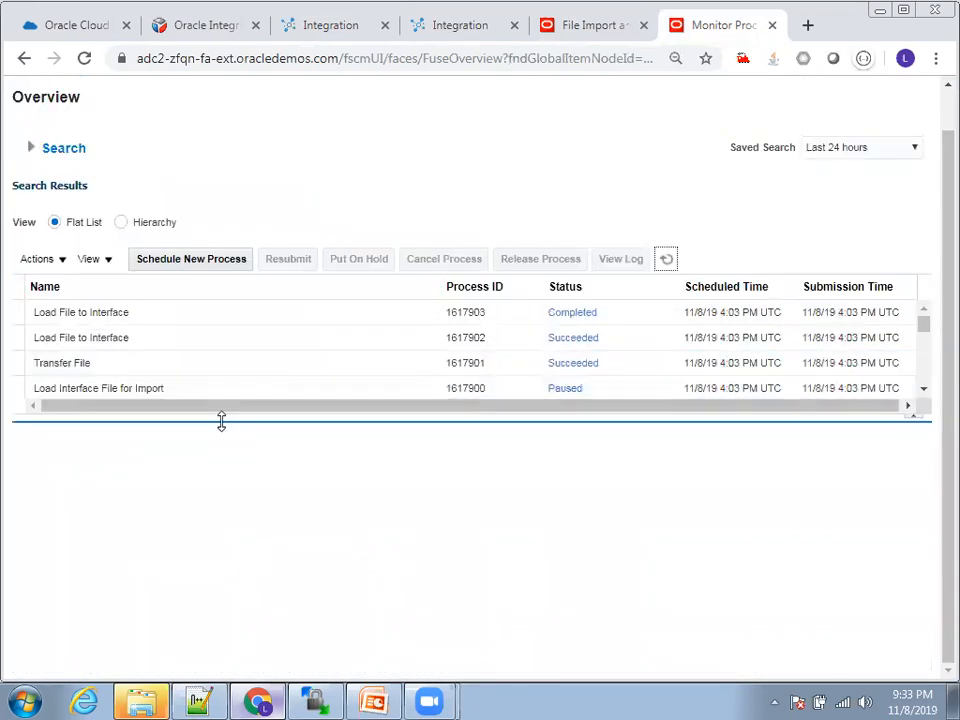
{"action": "left_click_drag", "start_coordinate": [221, 421], "coordinate": [214, 523]}
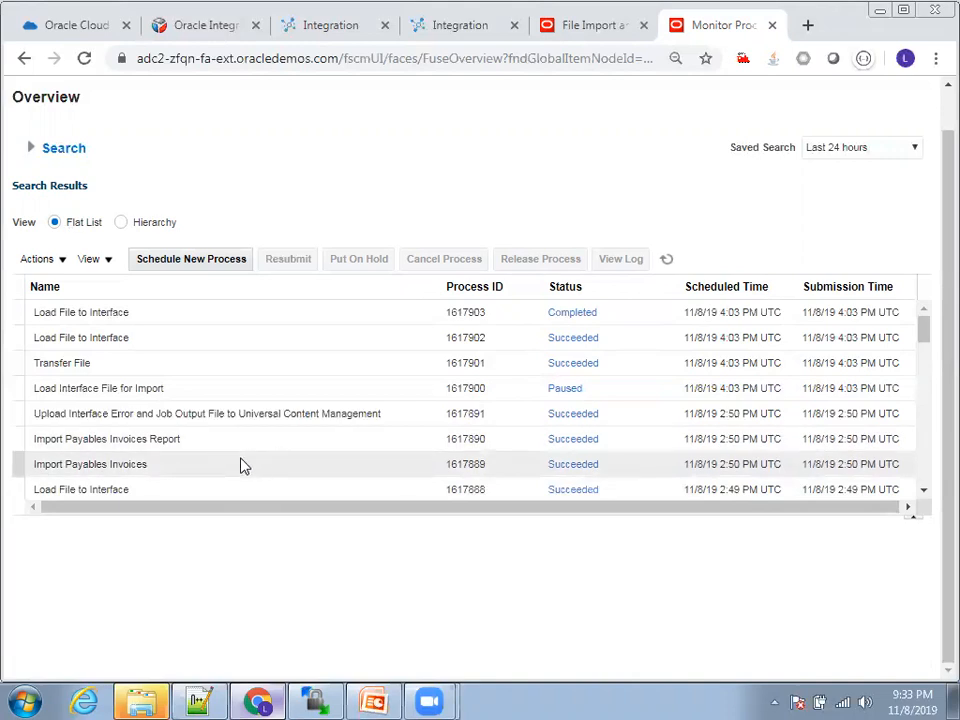
{"action": "left_click", "coordinate": [666, 259]}
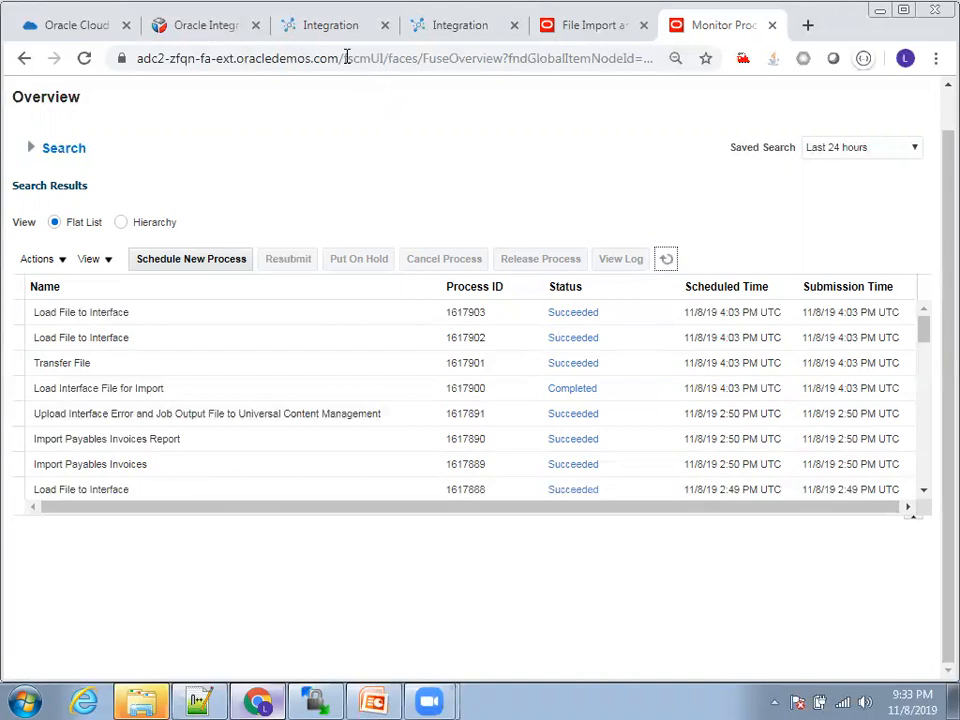
Step: Return to the AP Invoice Import run instance, open the InvokeERPCloud endpoint configuration for viewing, and close it
{"action": "left_click", "coordinate": [332, 27]}
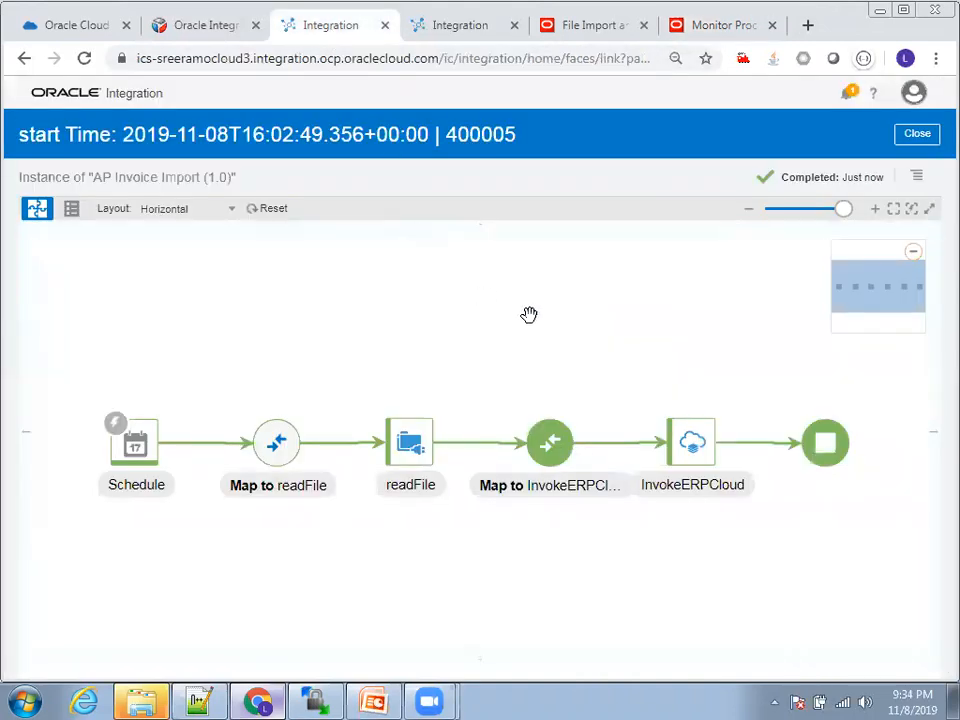
{"action": "left_click", "coordinate": [692, 442]}
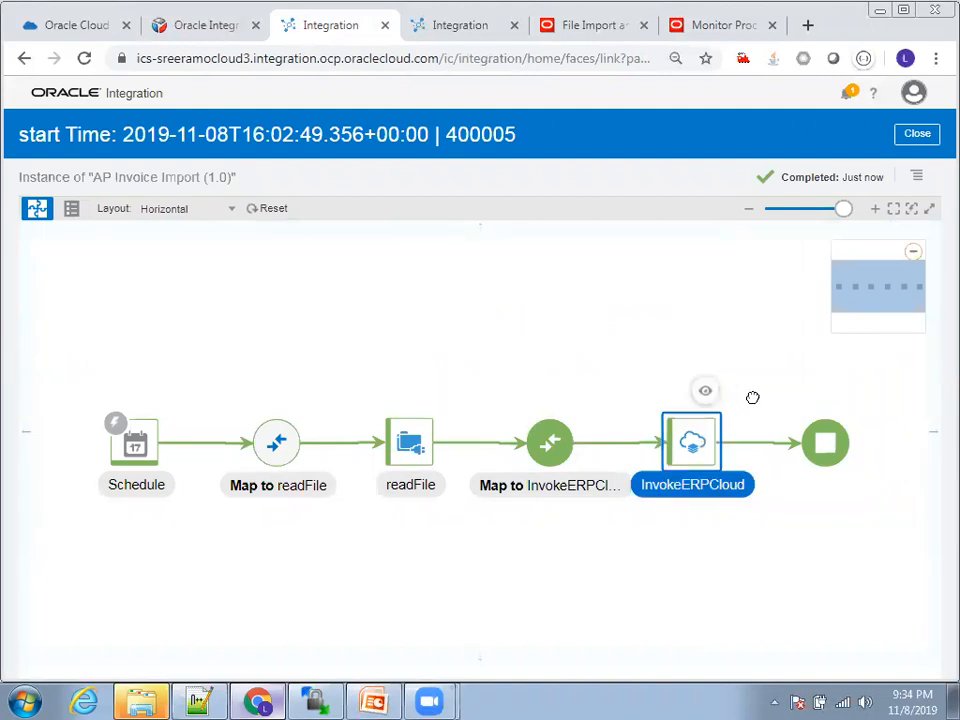
{"action": "left_click", "coordinate": [705, 391]}
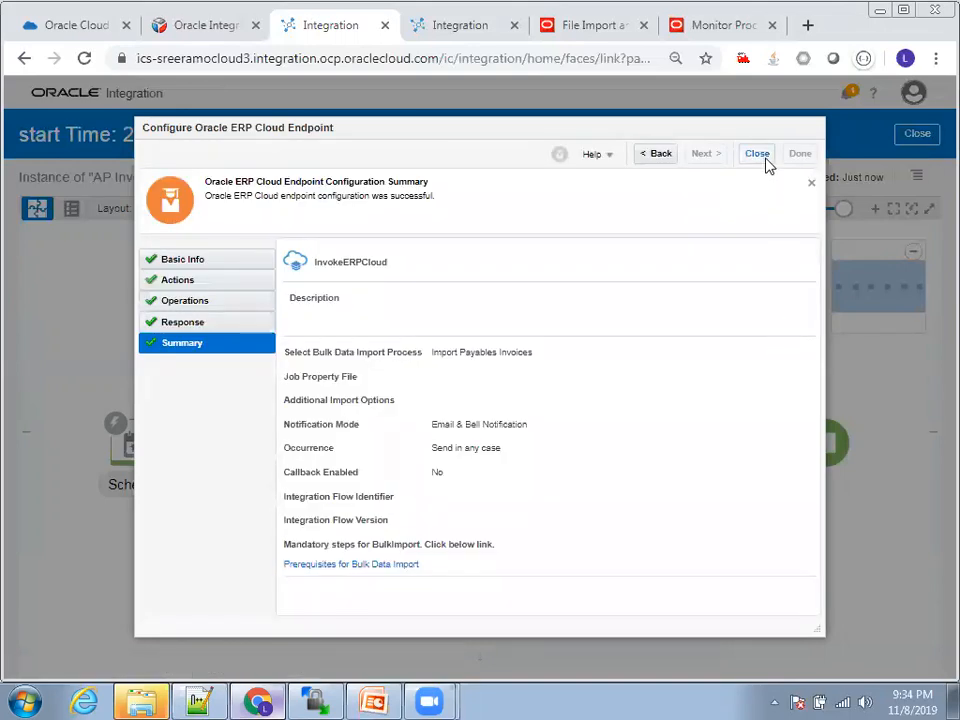
{"action": "left_click", "coordinate": [762, 156]}
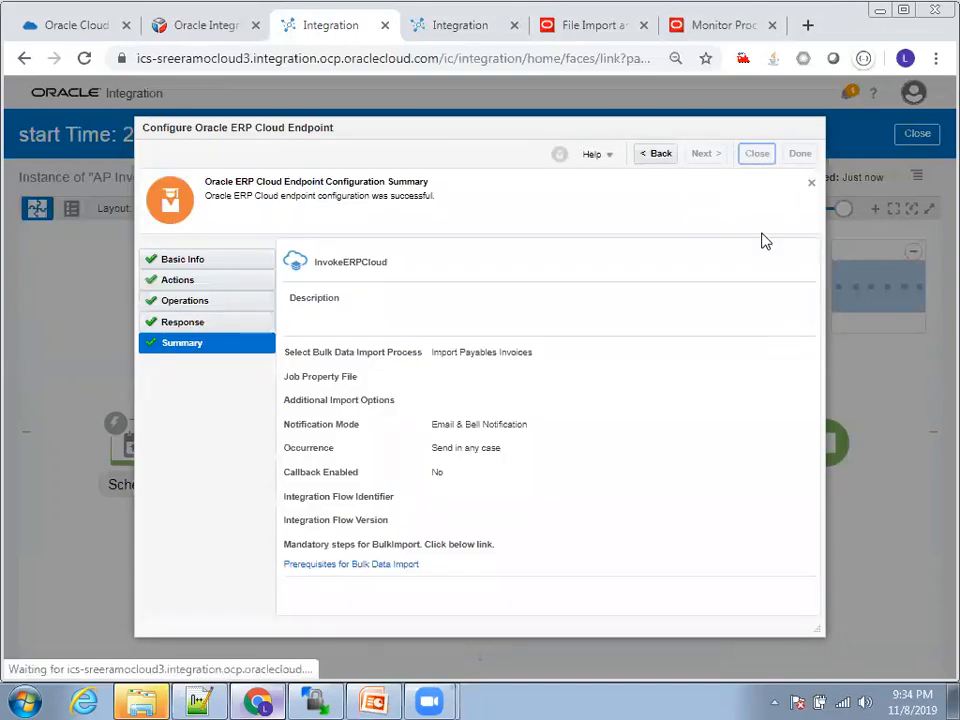
Step: Switch to Notes.txt in Notepad++ to look at the ERP Cloud and Service Catalog URLs, and return to the run instance
{"action": "left_click", "coordinate": [222, 700]}
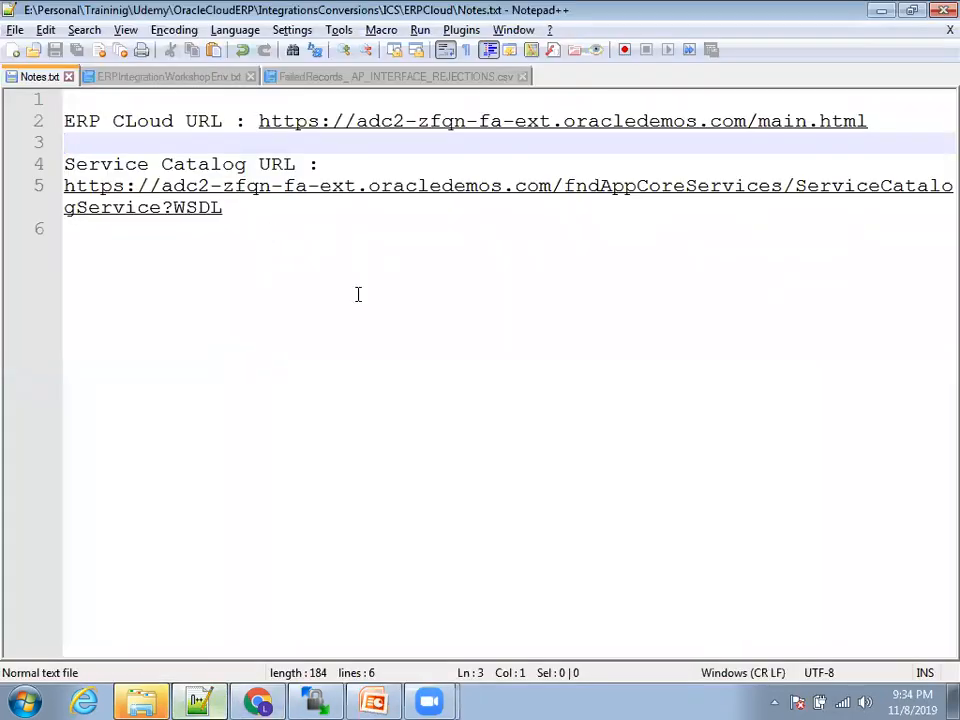
{"action": "left_click", "coordinate": [292, 288]}
{"action": "key", "text": "alt+Tab"}
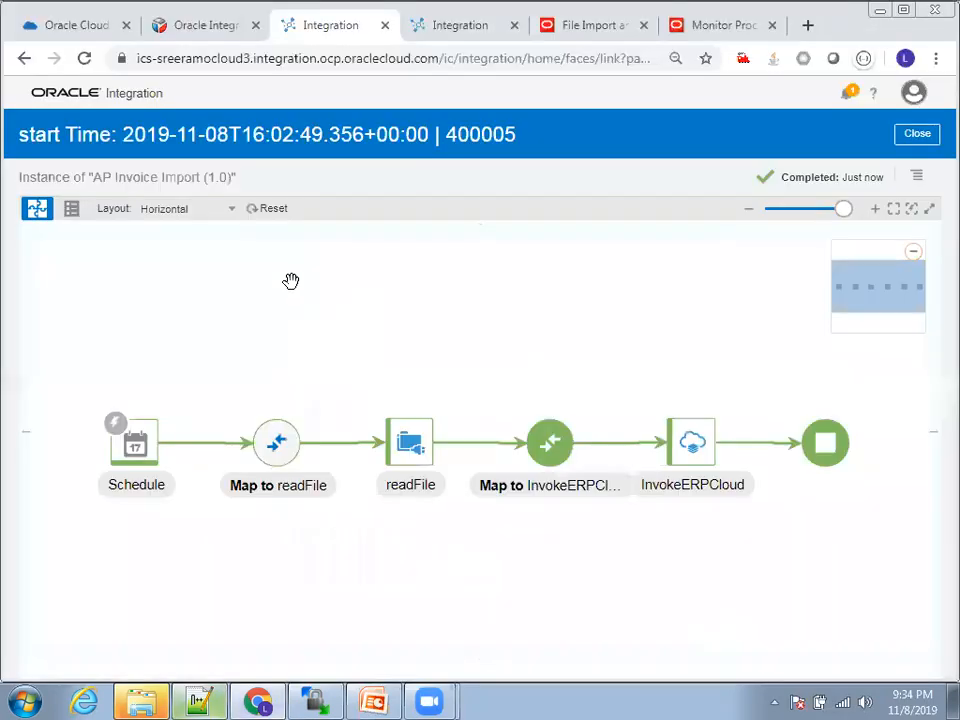